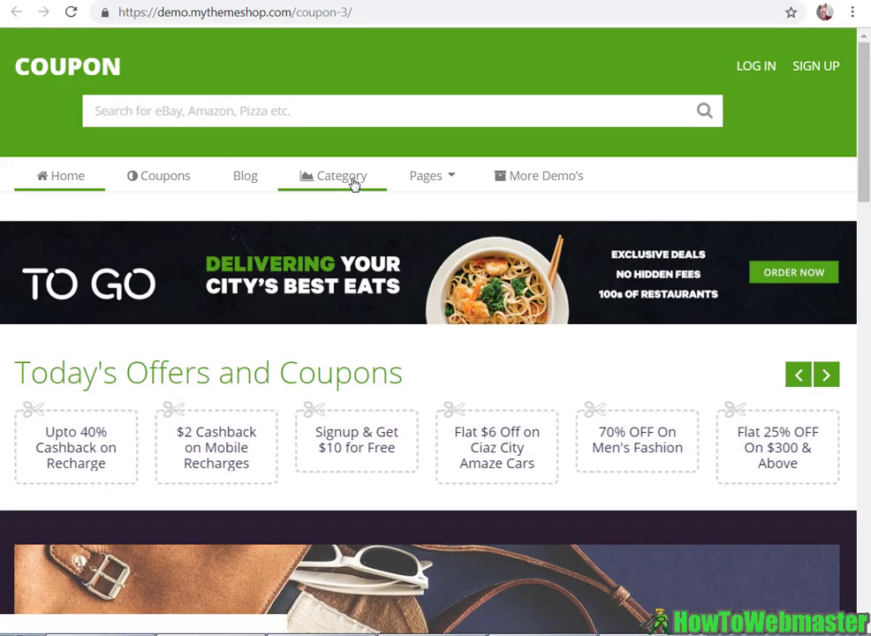
Scroll through the green coupon-3 demo page, then close its tab to return to the Coupon theme page.
scroll(351, 185, down, 12)
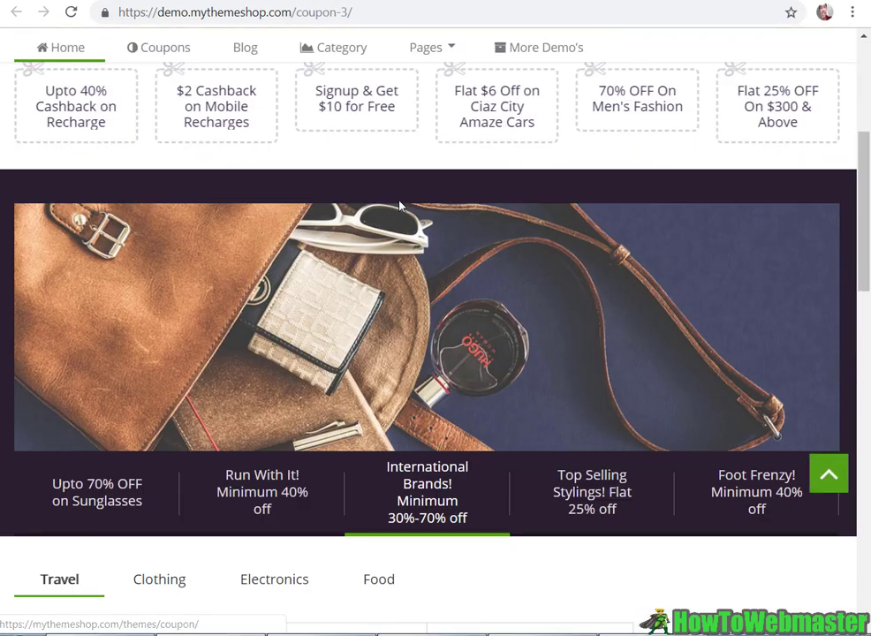
scroll(398, 206, up, 15)
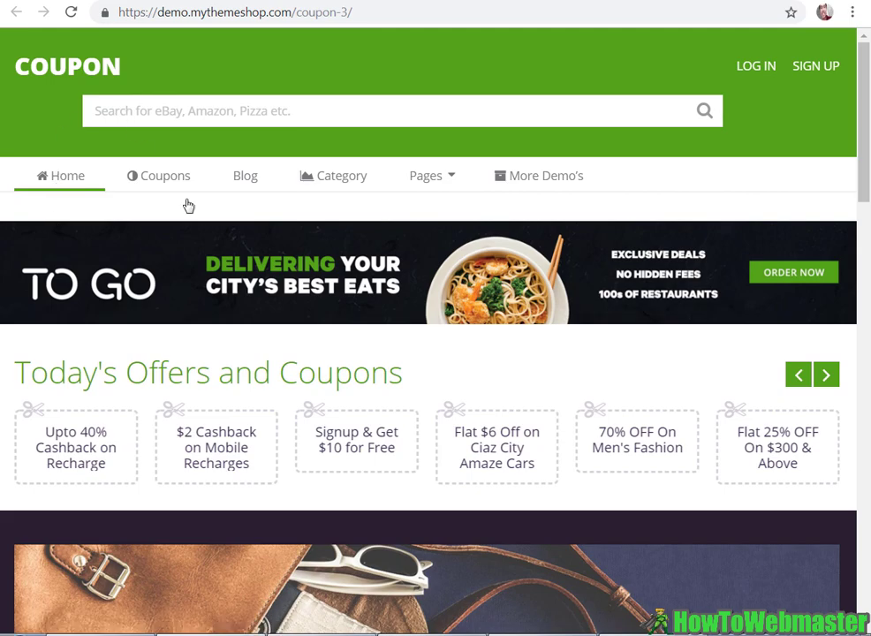
scroll(401, 290, down, 10)
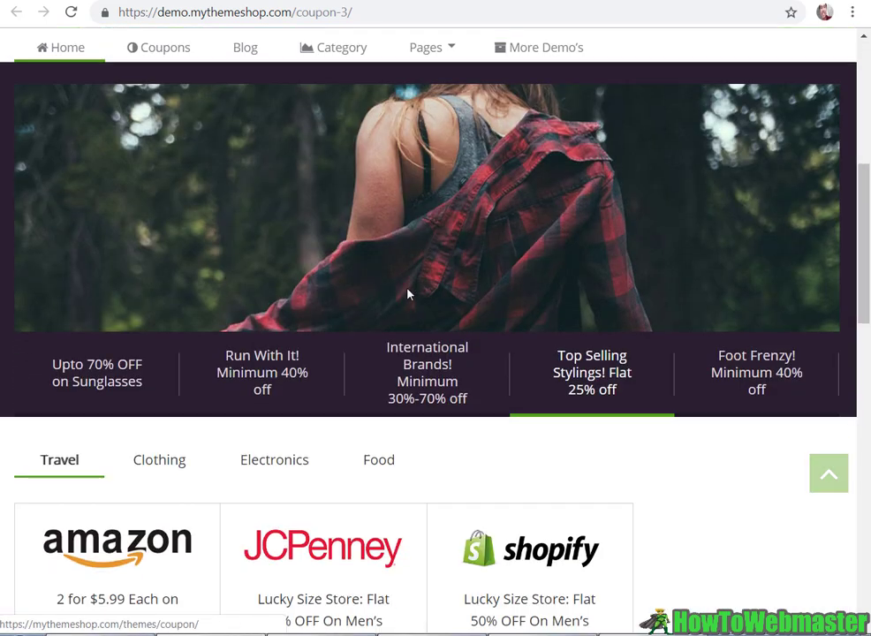
scroll(407, 293, up, 3)
scroll(404, 293, down, 4)
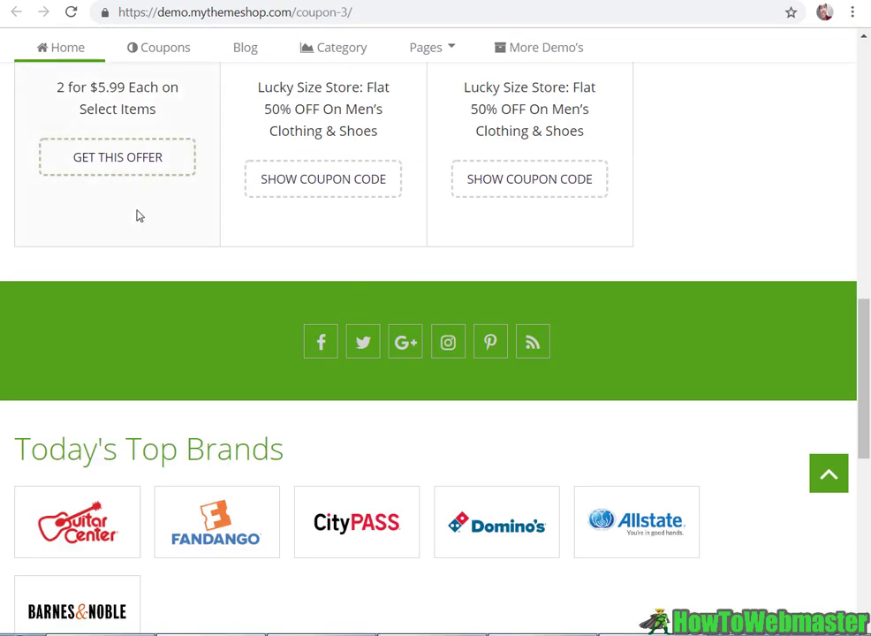
scroll(141, 215, up, 3)
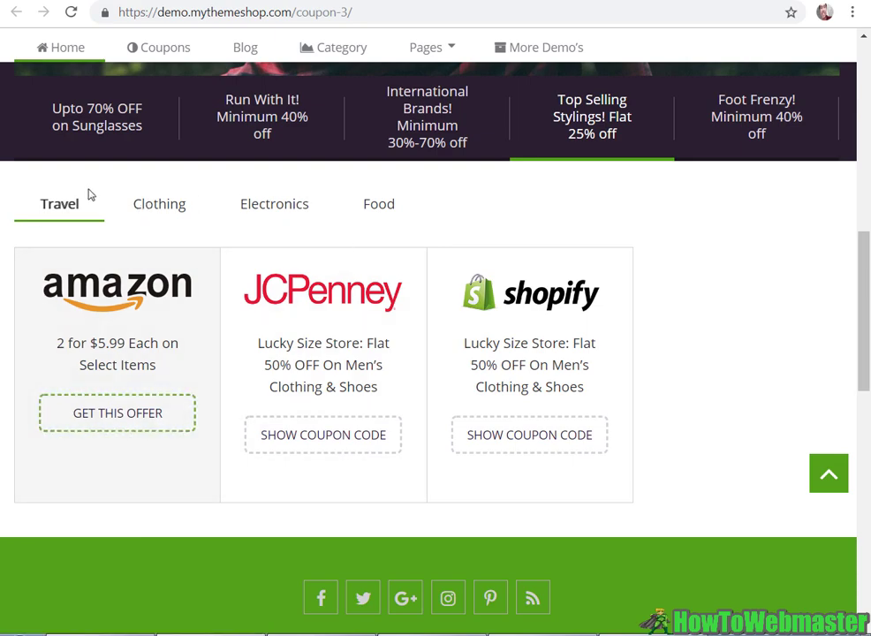
scroll(437, 366, down, 9)
scroll(451, 374, up, 4)
scroll(451, 371, up, 10)
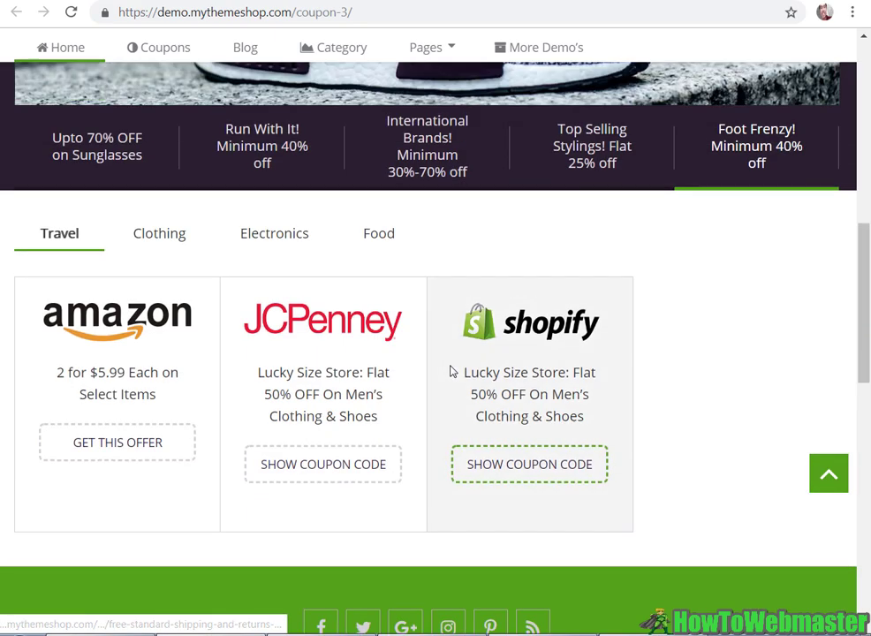
key(ctrl+w)
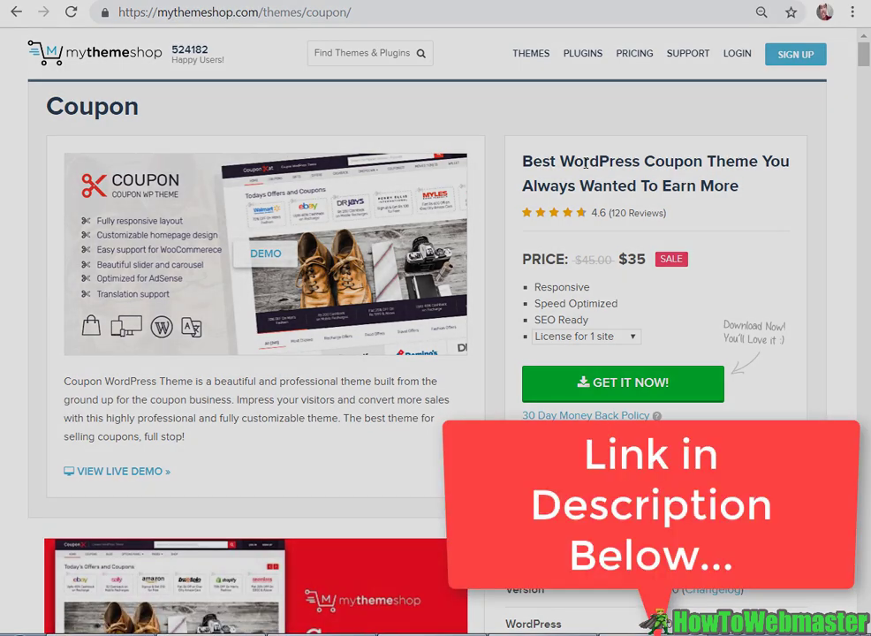
Highlight the $35 sale price and the Responsive and SEO Ready features.
drag(606, 259, 646, 265)
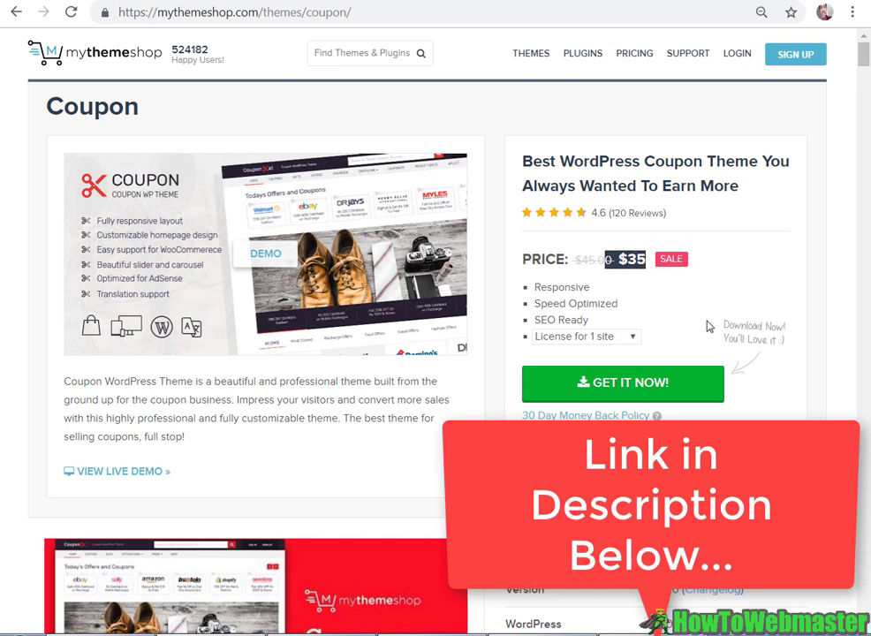
scroll(560, 224, down, 2)
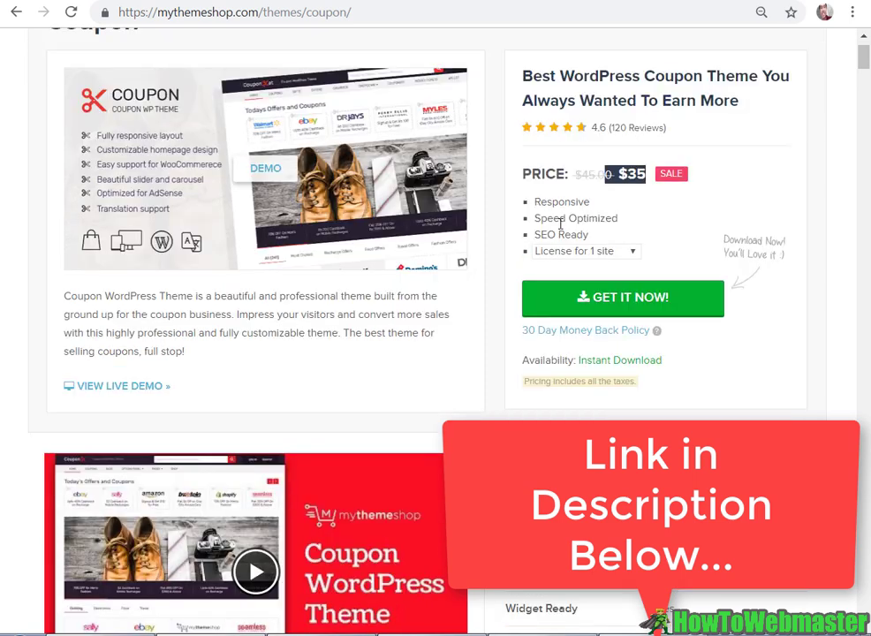
drag(535, 204, 620, 205)
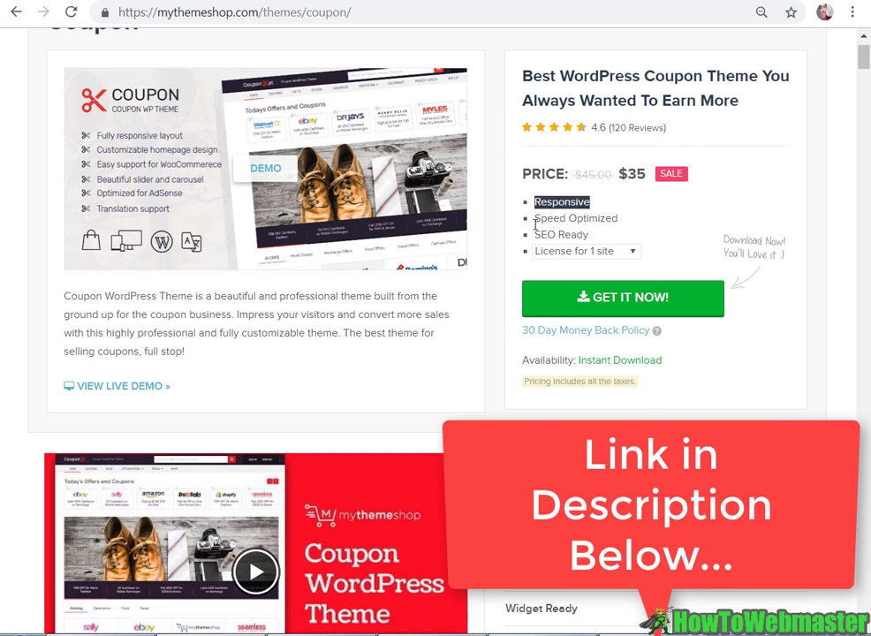
double_click(590, 219)
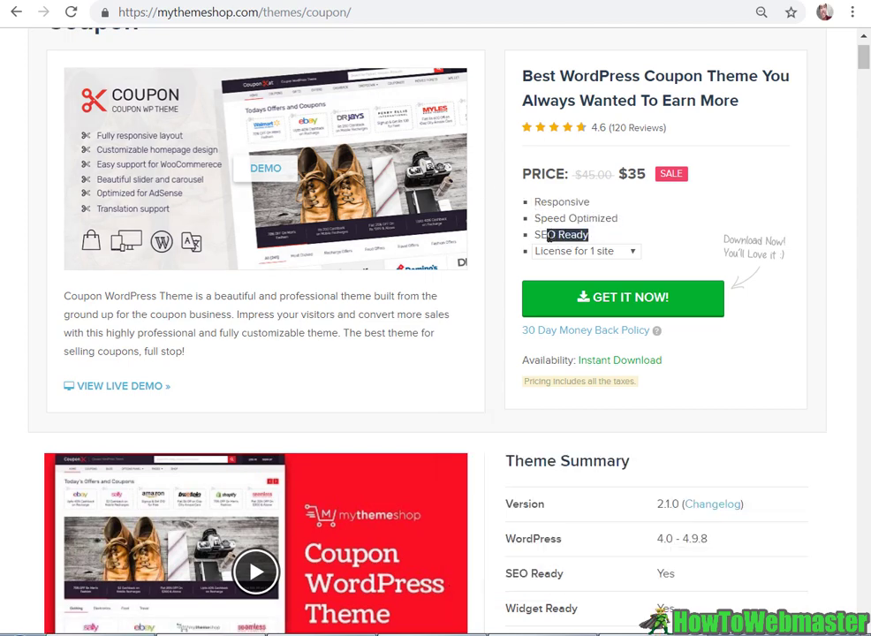
Scroll down the Coupon theme page to the Live Demo layouts.
scroll(622, 351, down, 7)
scroll(622, 352, down, 8)
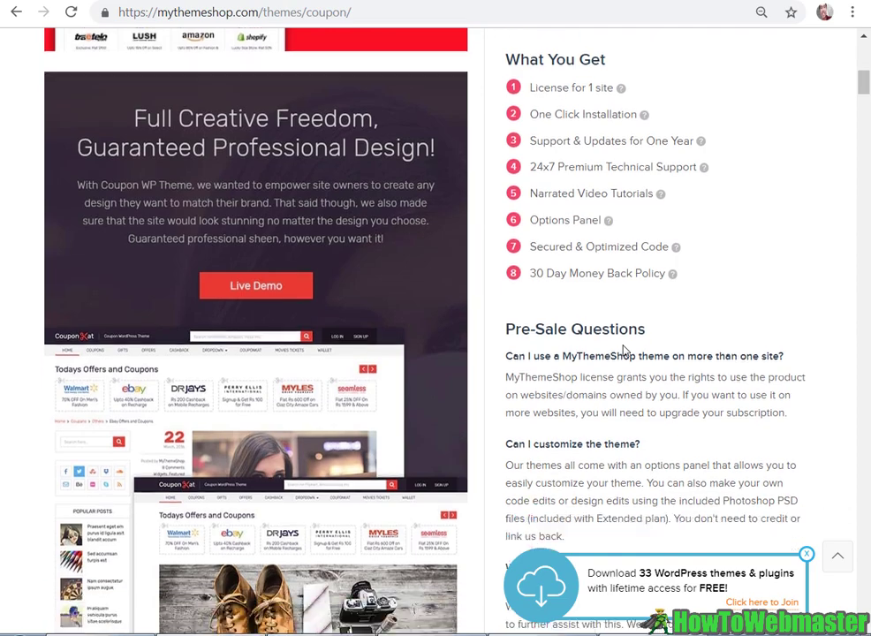
scroll(676, 299, down, 10)
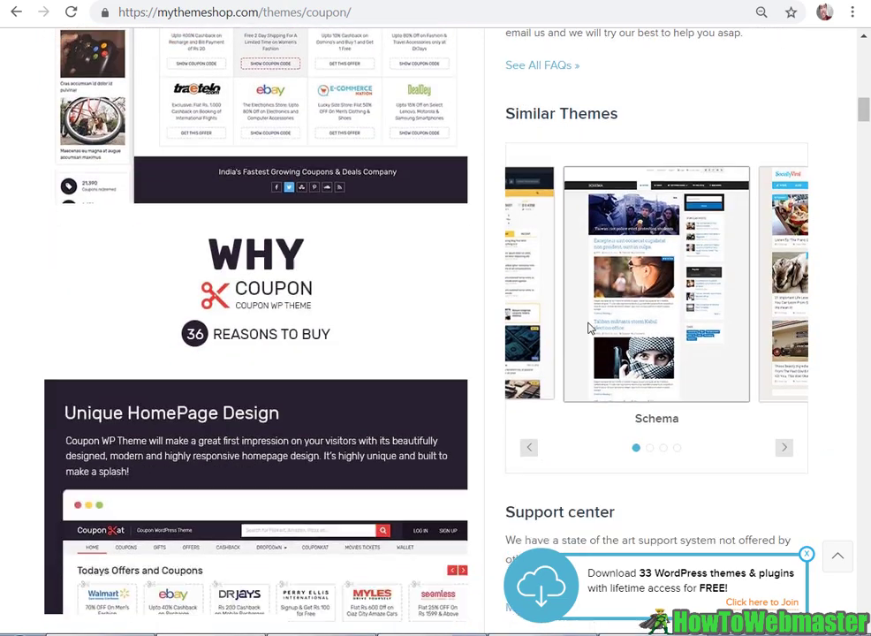
scroll(547, 283, down, 8)
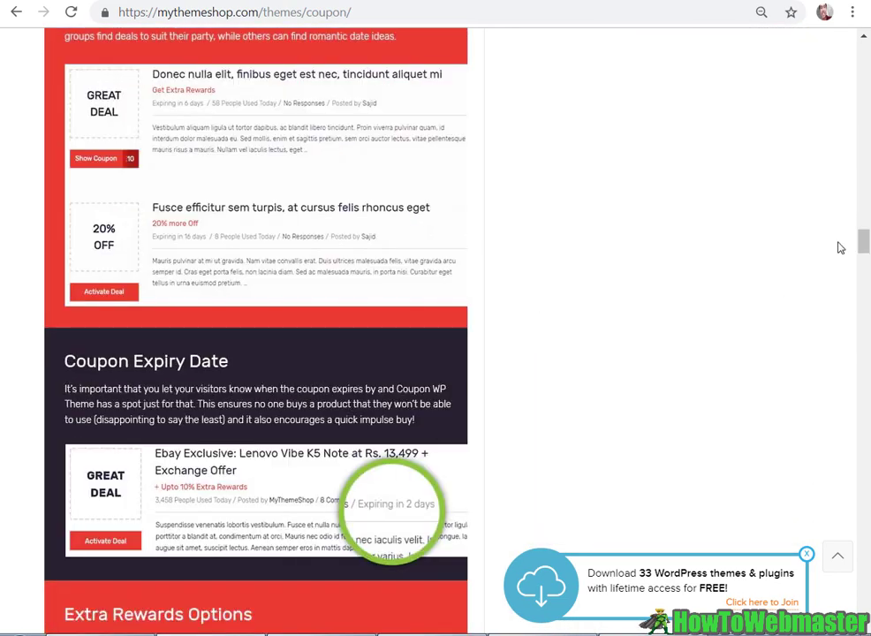
drag(863, 245, 842, 503)
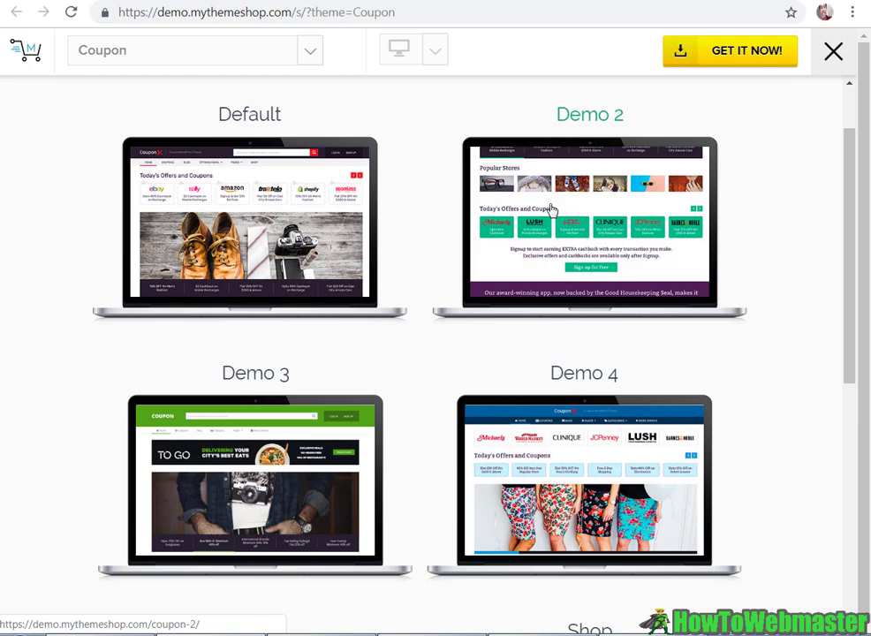
Open the Default Coupon demo and scroll down through its layout.
click(545, 283)
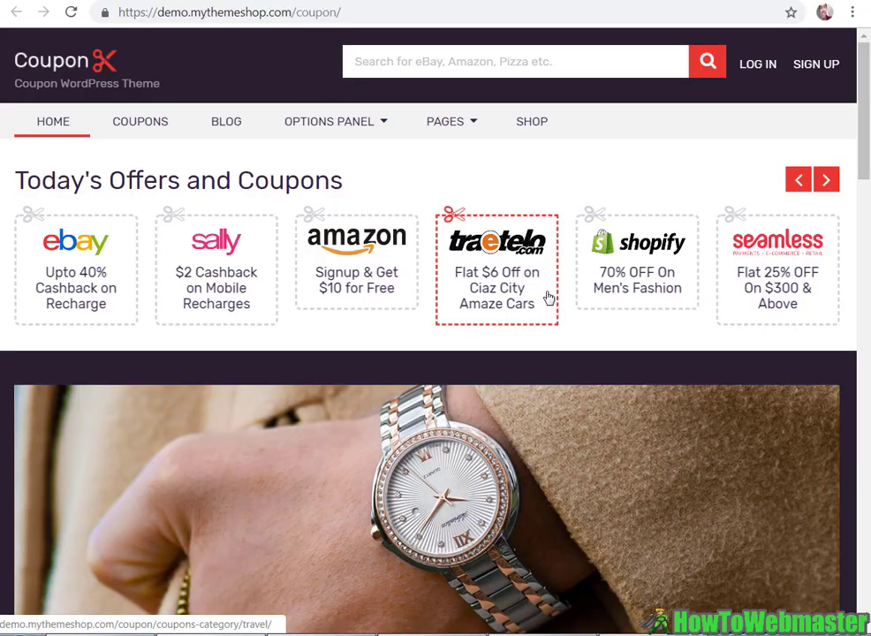
scroll(608, 298, down, 4)
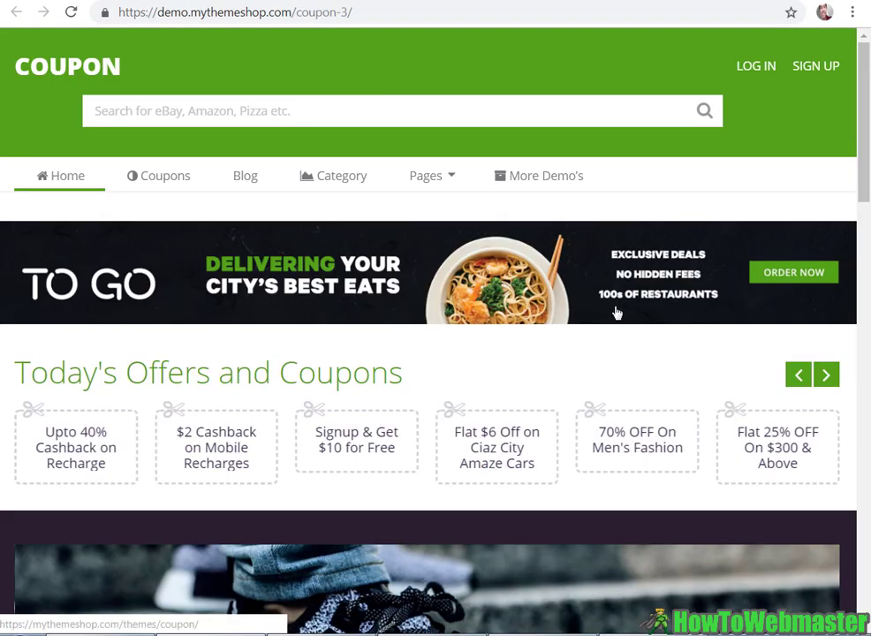
scroll(613, 311, down, 3)
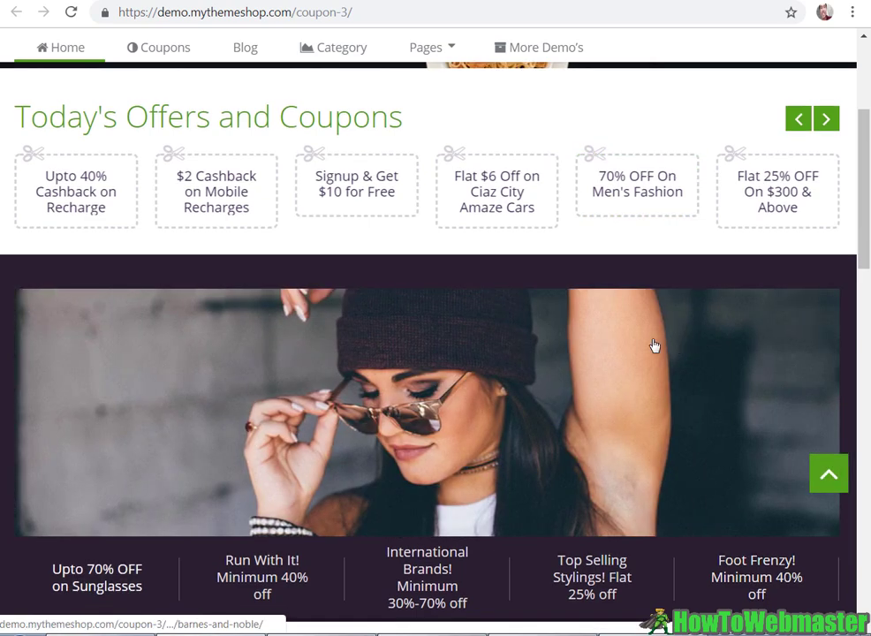
scroll(586, 341, down, 2)
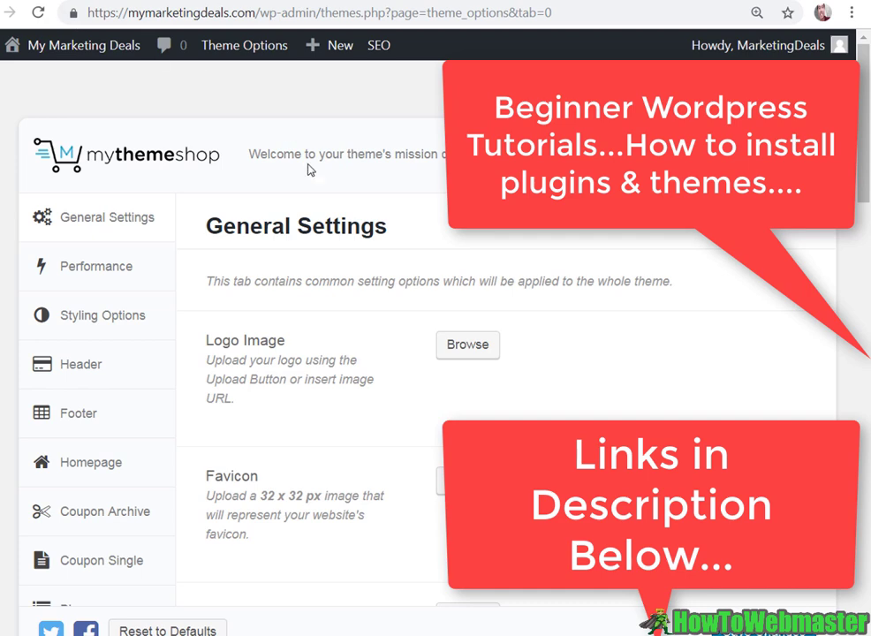
Visit the My Marketing Deals front page from the admin bar and browse its top.
click(84, 45)
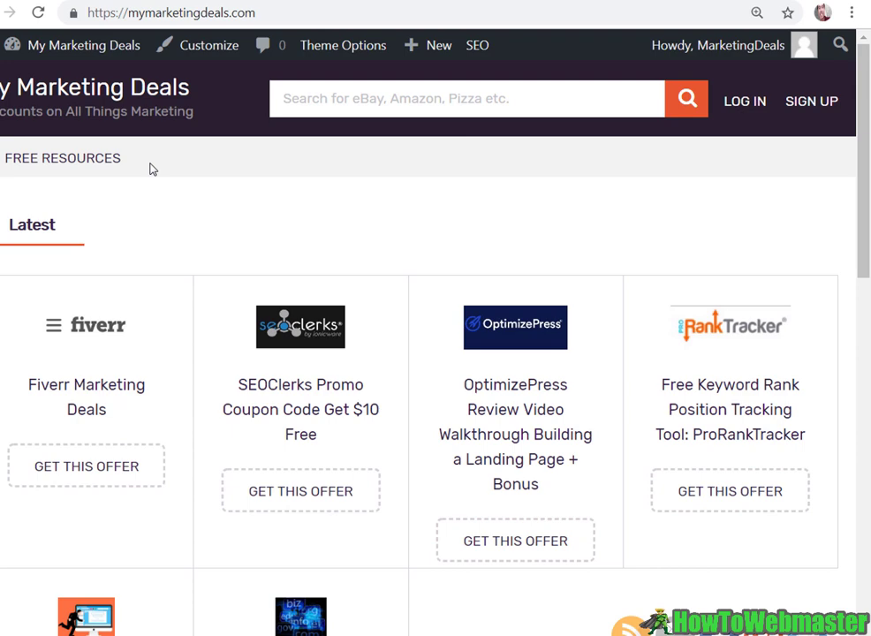
mouse_move(152, 167)
scroll(393, 200, down, 1)
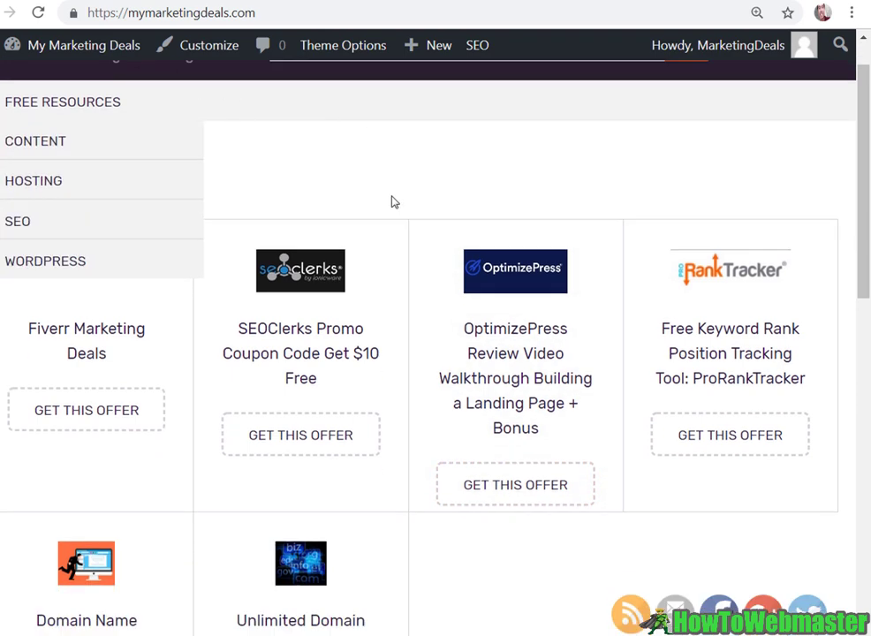
scroll(392, 201, up, 1)
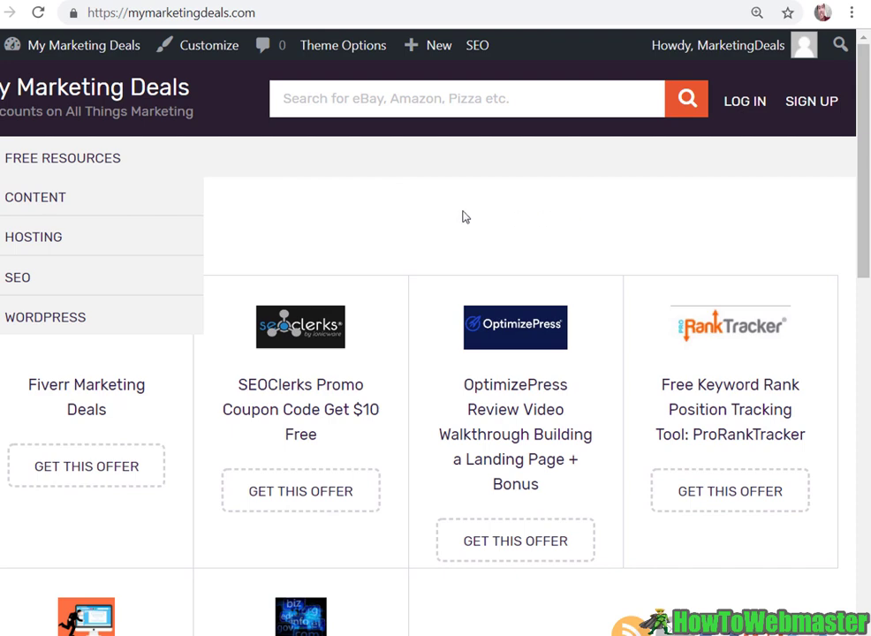
drag(868, 156, 867, 155)
scroll(435, 240, down, 3)
scroll(337, 227, up, 2)
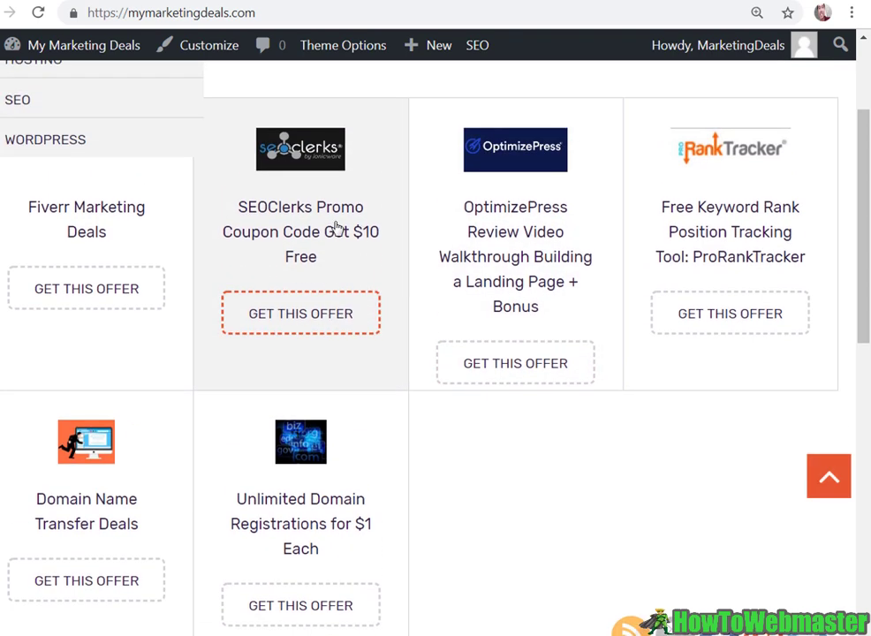
scroll(225, 266, up, 1)
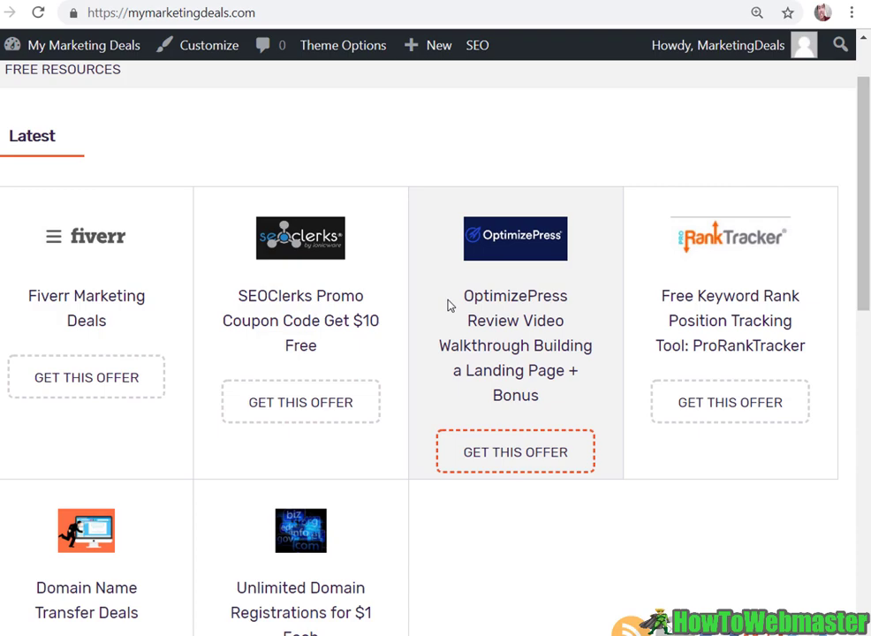
Scroll down the Latest coupon offers grid and open the SEOClerks Promo Coupon post.
scroll(704, 317, down, 5)
scroll(243, 354, down, 3)
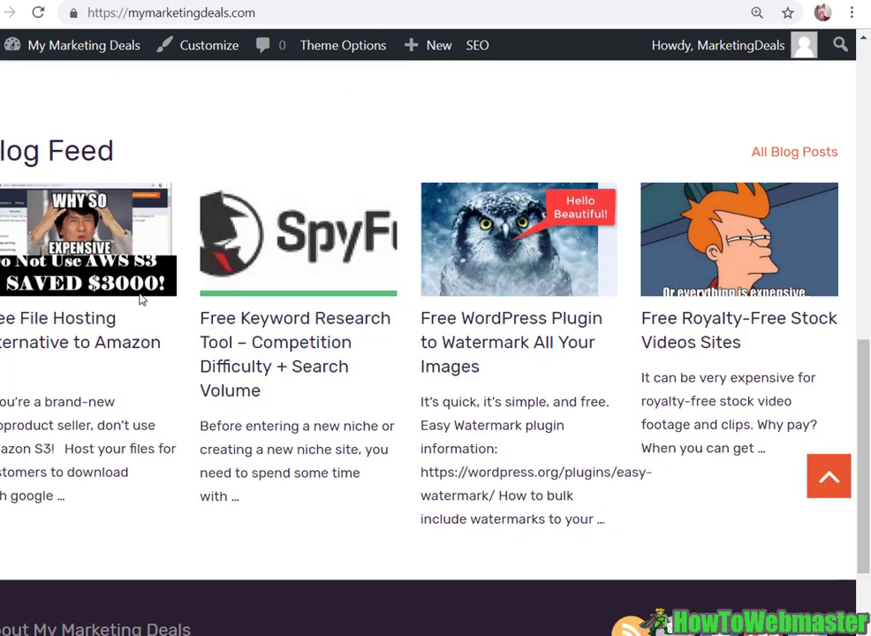
scroll(494, 298, down, 2)
scroll(495, 300, down, 1)
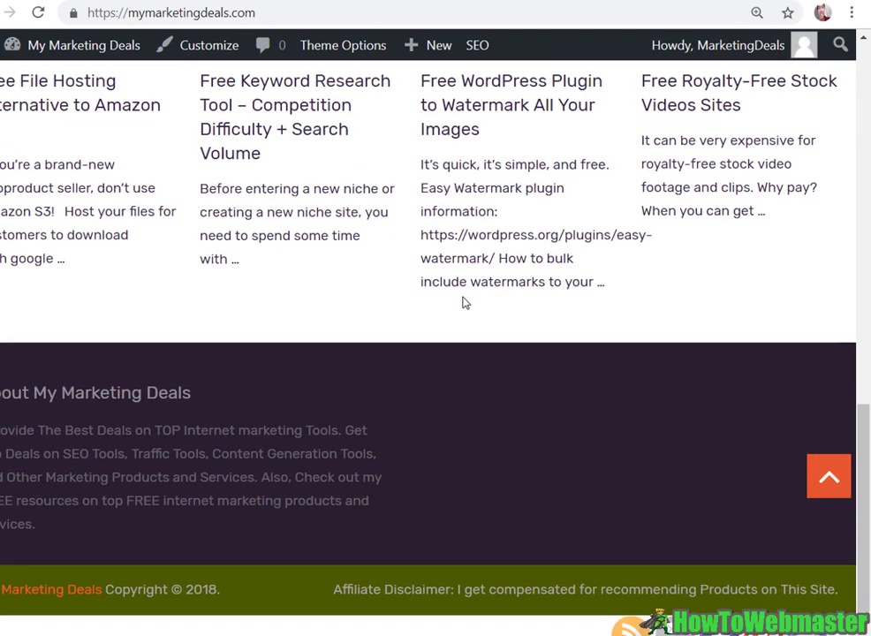
scroll(275, 517, up, 10)
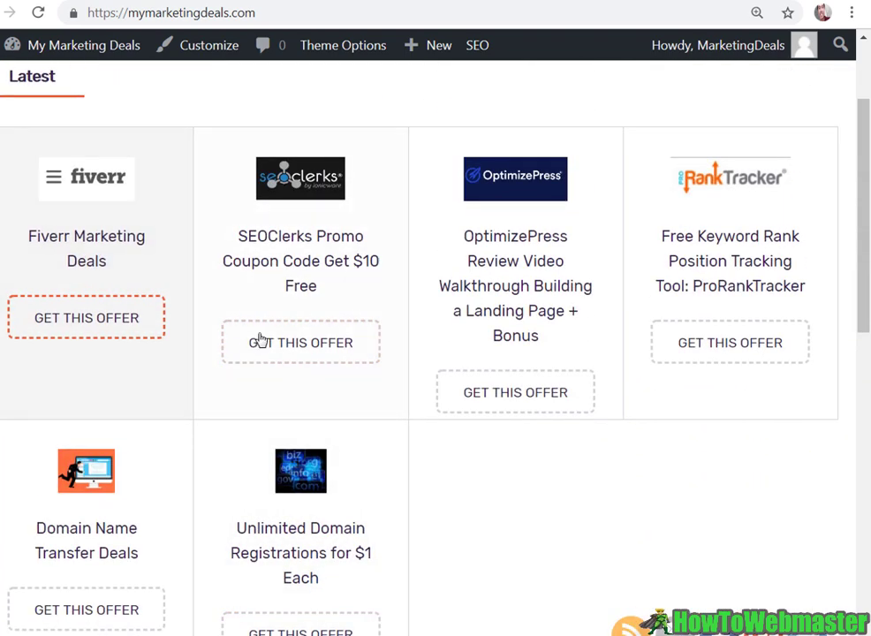
click(302, 344)
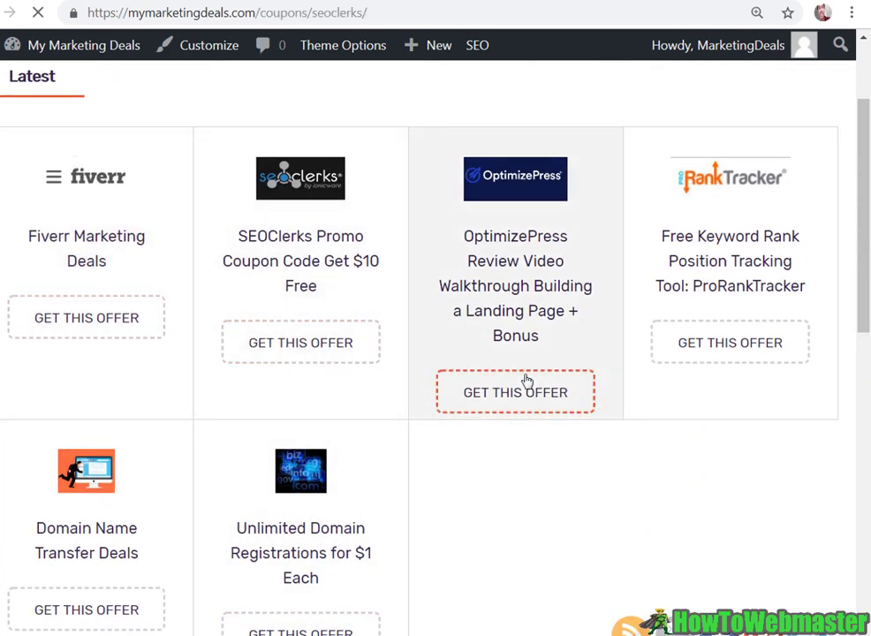
scroll(245, 256, down, 1)
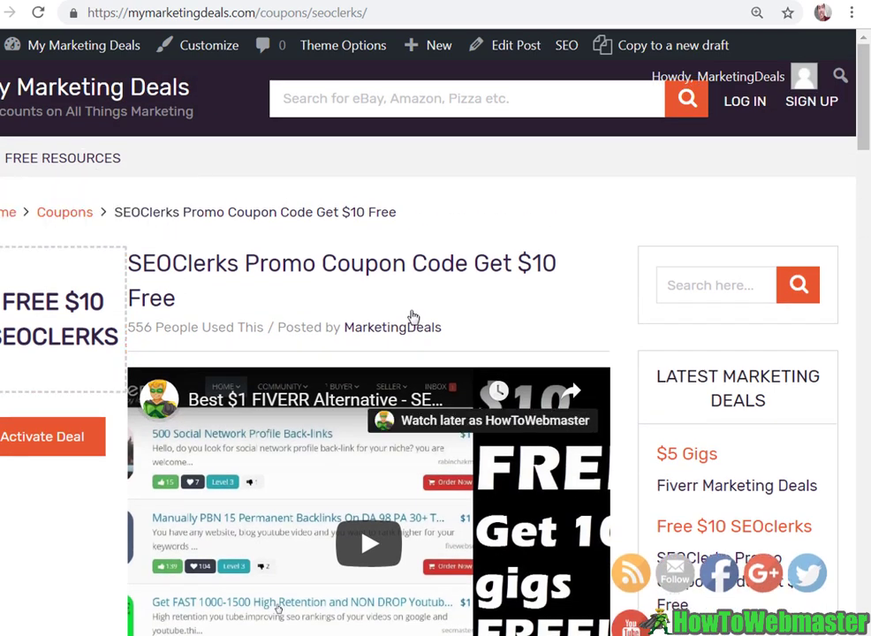
scroll(331, 258, down, 2)
scroll(331, 264, down, 2)
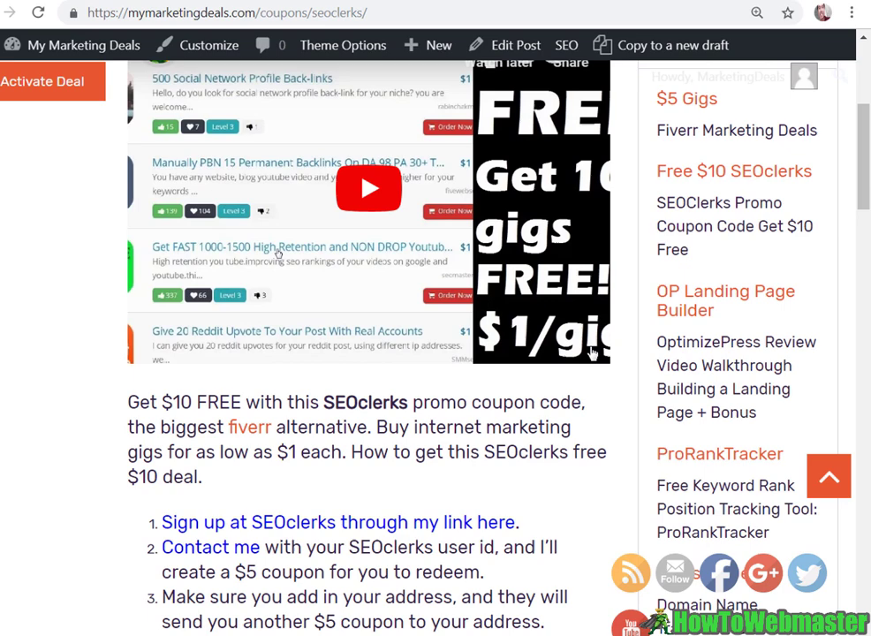
scroll(331, 222, up, 3)
scroll(333, 223, down, 2)
scroll(398, 292, up, 1)
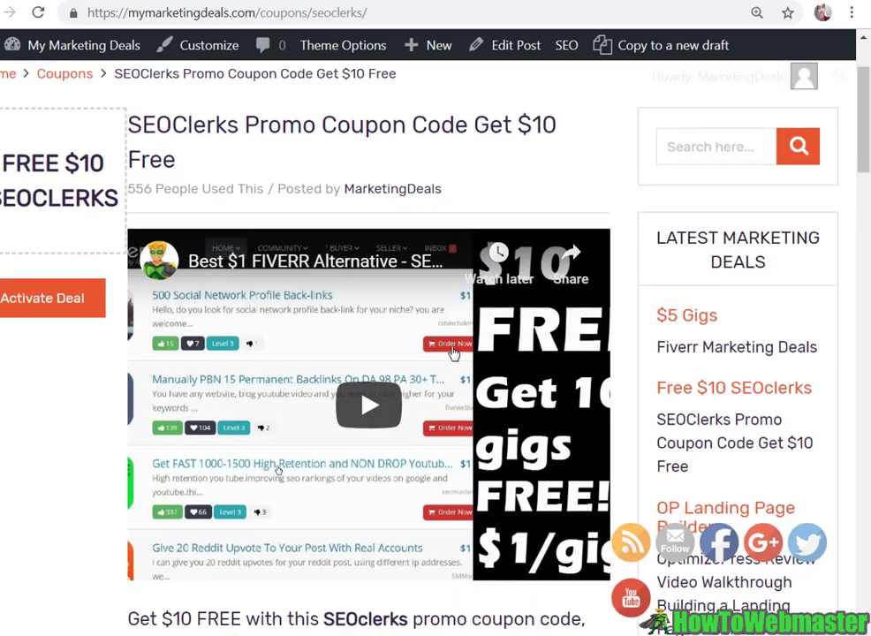
scroll(346, 268, down, 1)
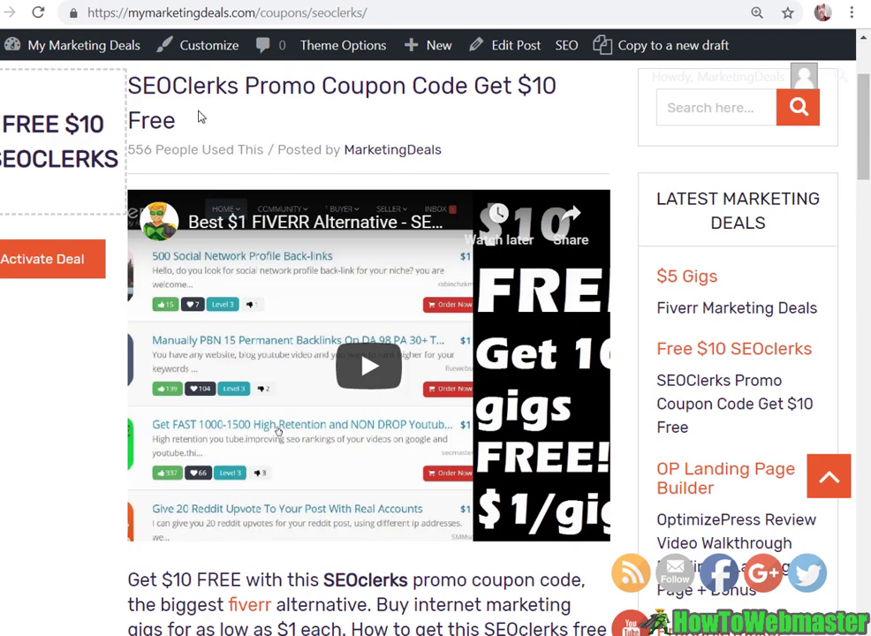
scroll(259, 138, down, 7)
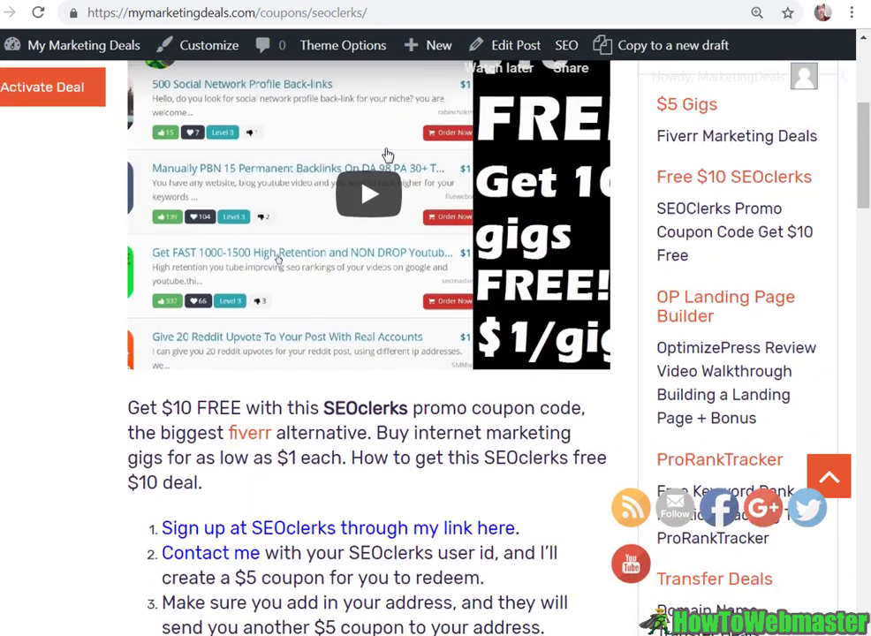
scroll(437, 255, down, 14)
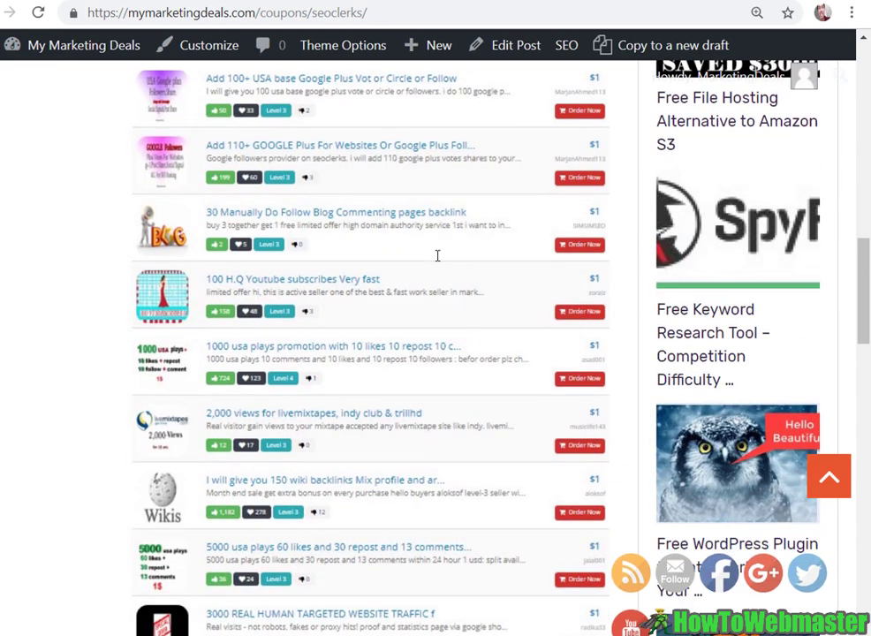
scroll(419, 124, down, 3)
scroll(419, 151, up, 3)
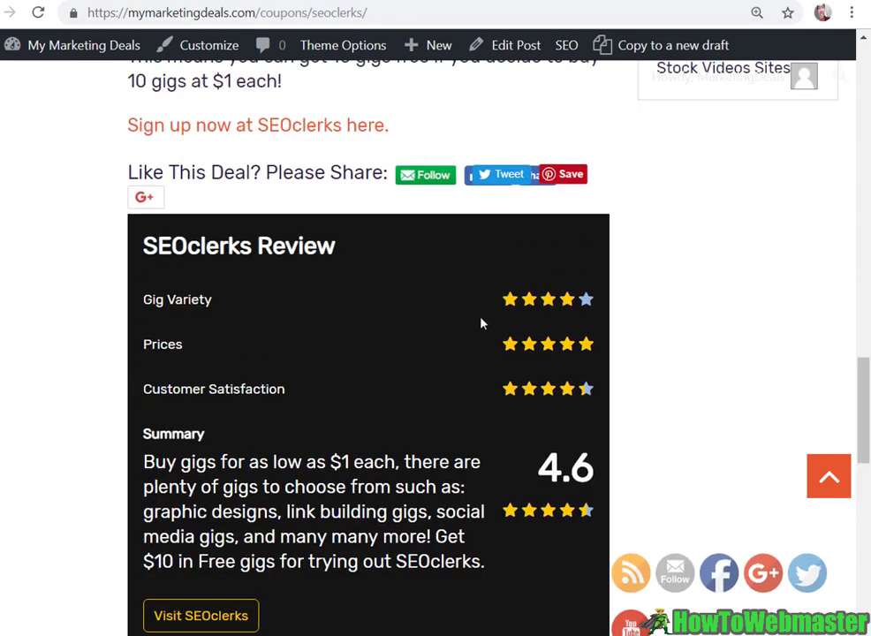
scroll(323, 304, down, 8)
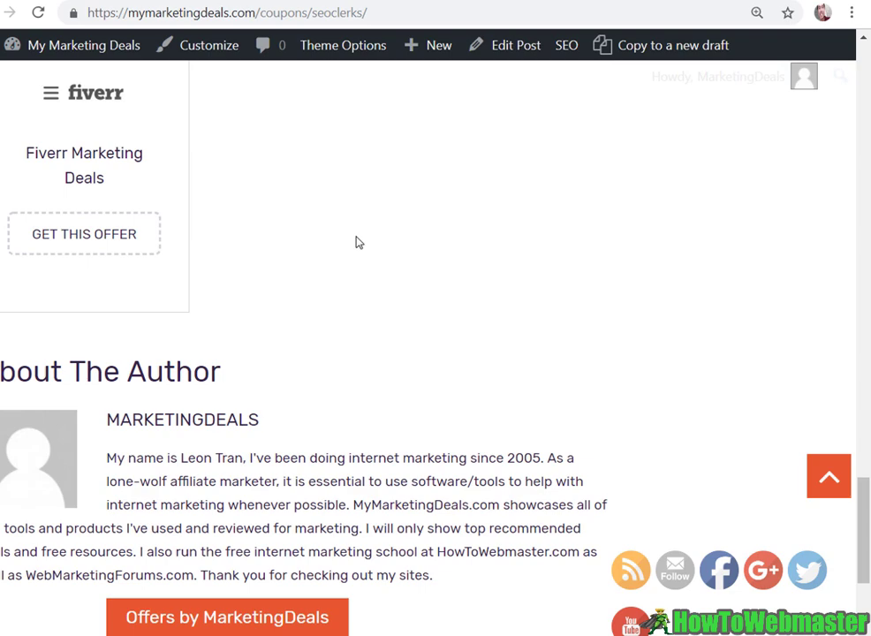
scroll(292, 227, up, 2)
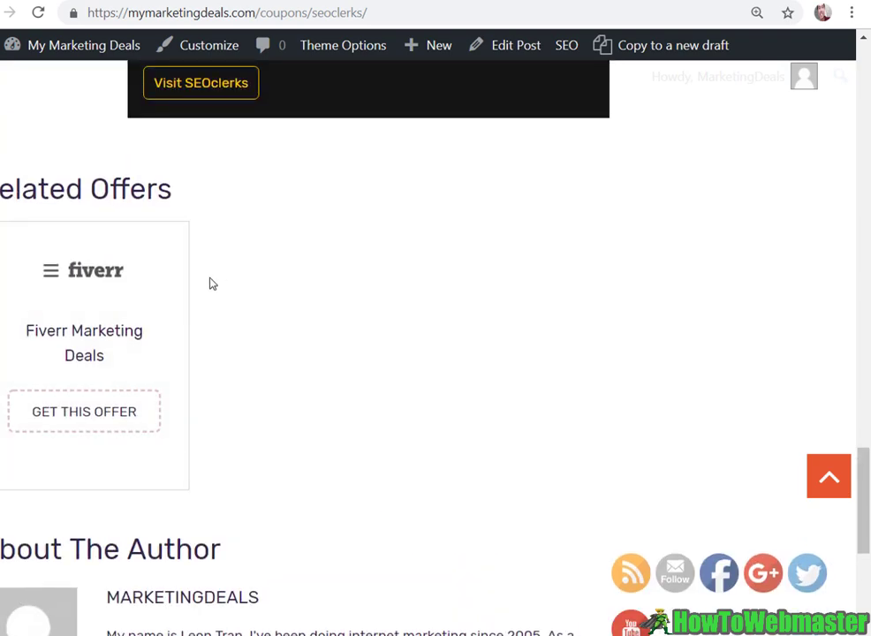
scroll(212, 283, down, 7)
scroll(561, 327, up, 20)
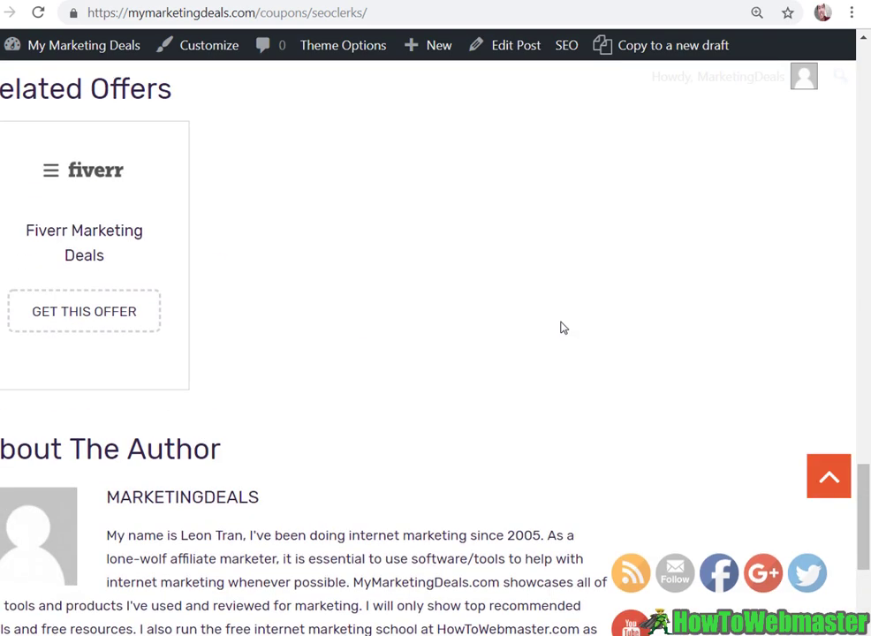
scroll(558, 336, up, 14)
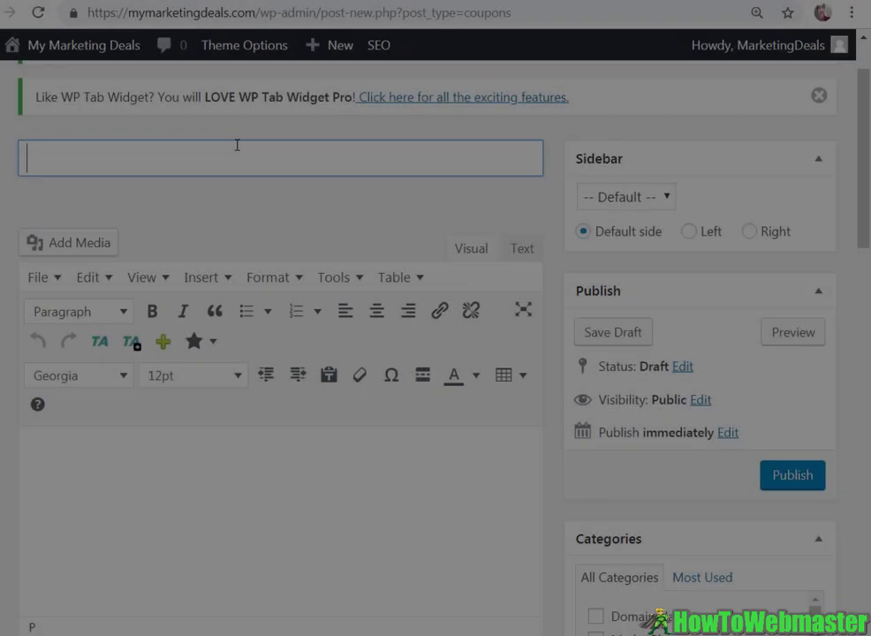
Dismiss both plugin promotion notices and scroll through the new coupon post's fields.
scroll(238, 146, up, 2)
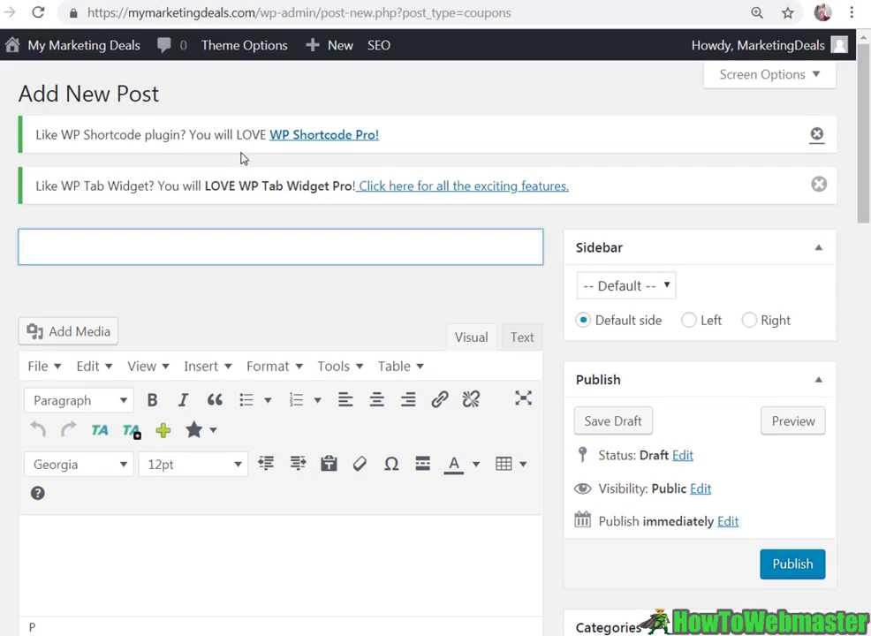
click(816, 135)
click(816, 134)
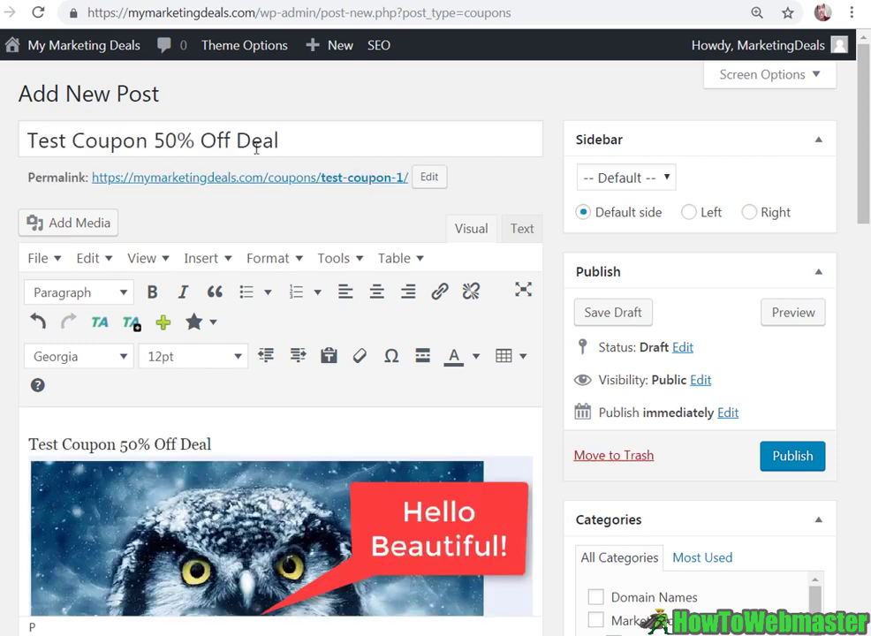
scroll(327, 229, down, 2)
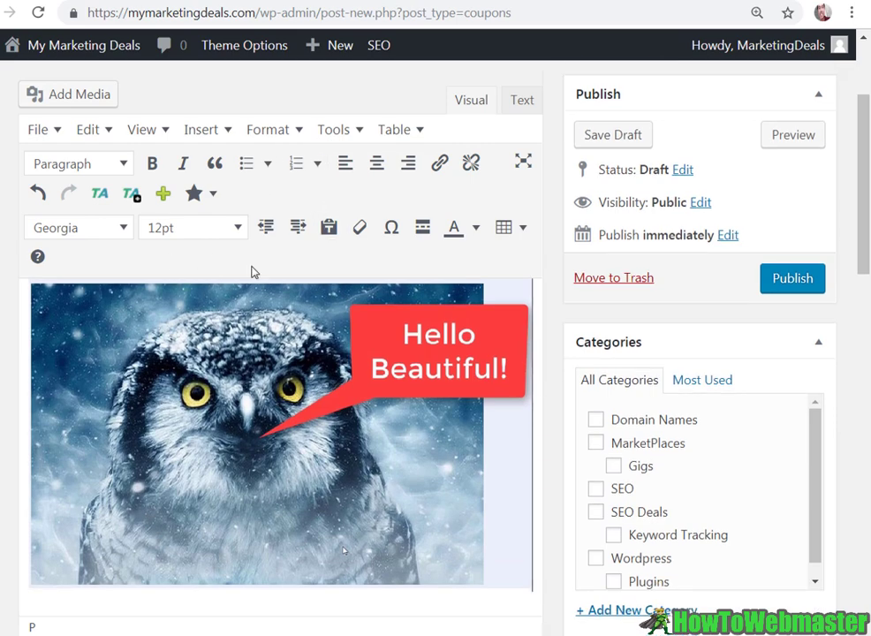
scroll(133, 413, up, 2)
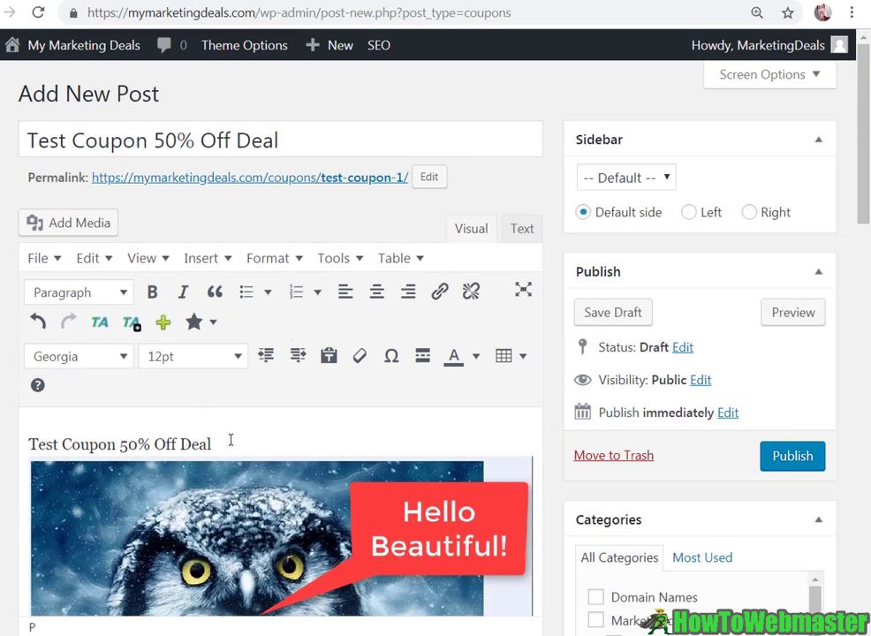
scroll(323, 434, down, 2)
scroll(324, 434, down, 1)
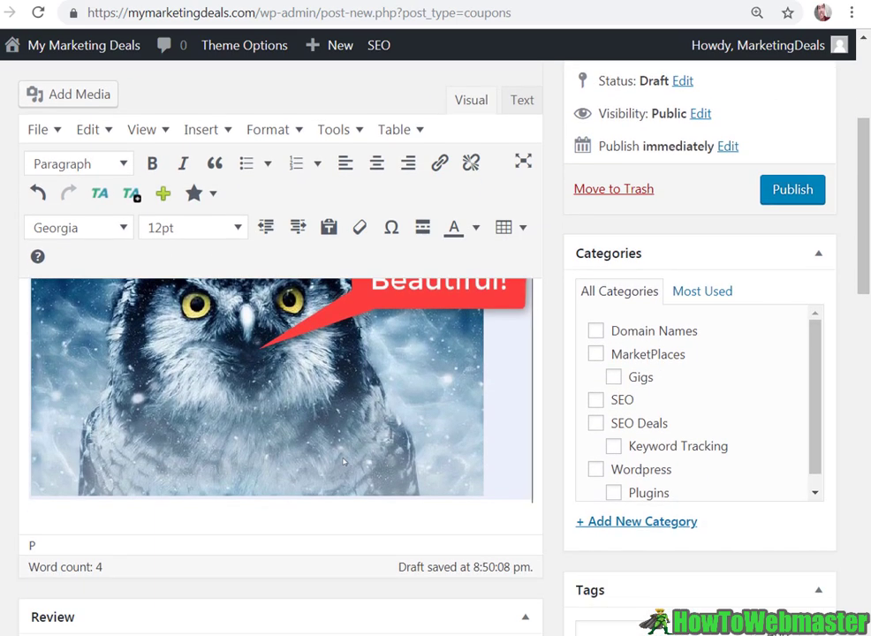
scroll(374, 334, down, 3)
scroll(428, 307, down, 4)
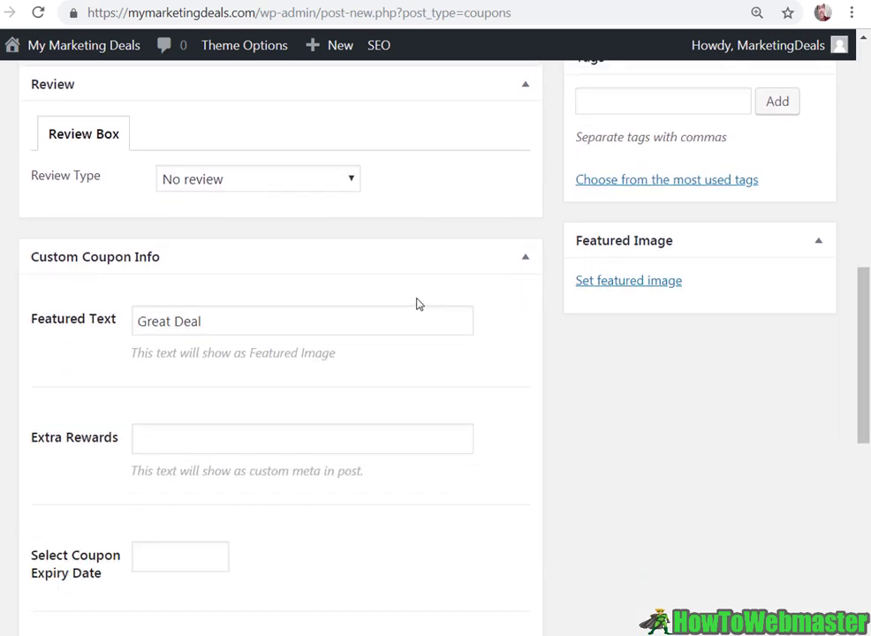
scroll(417, 303, up, 1)
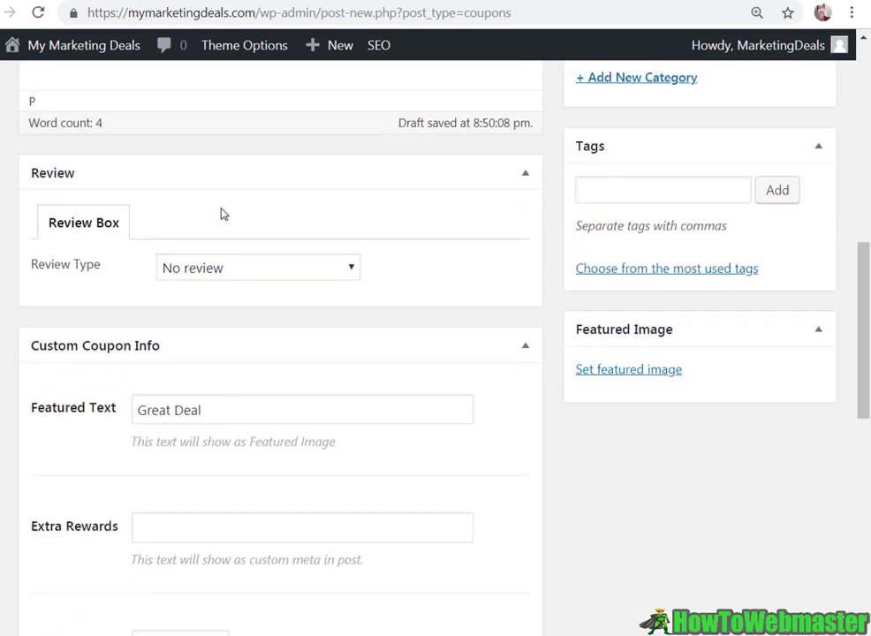
Set the Review Box review type to Star.
click(335, 269)
click(218, 310)
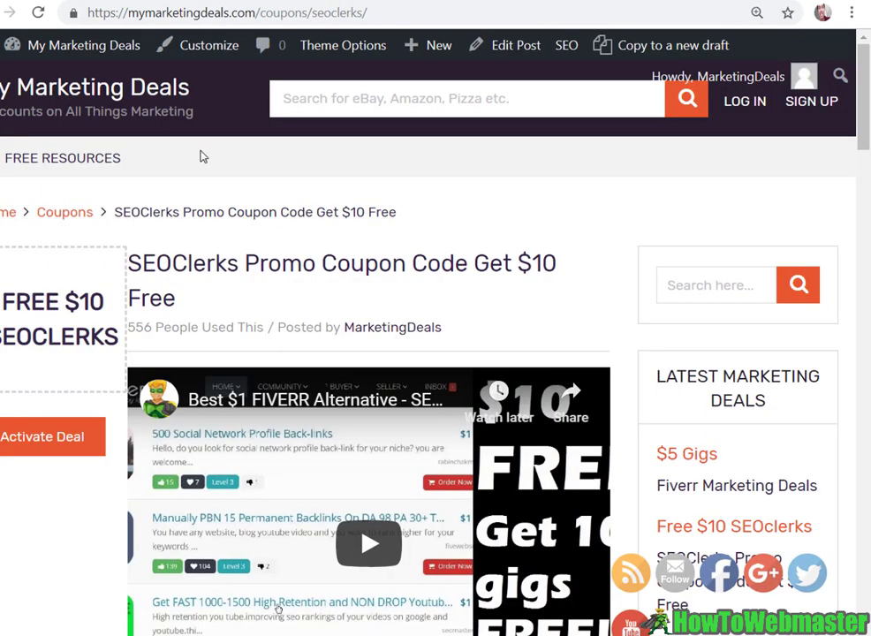
scroll(202, 155, down, 10)
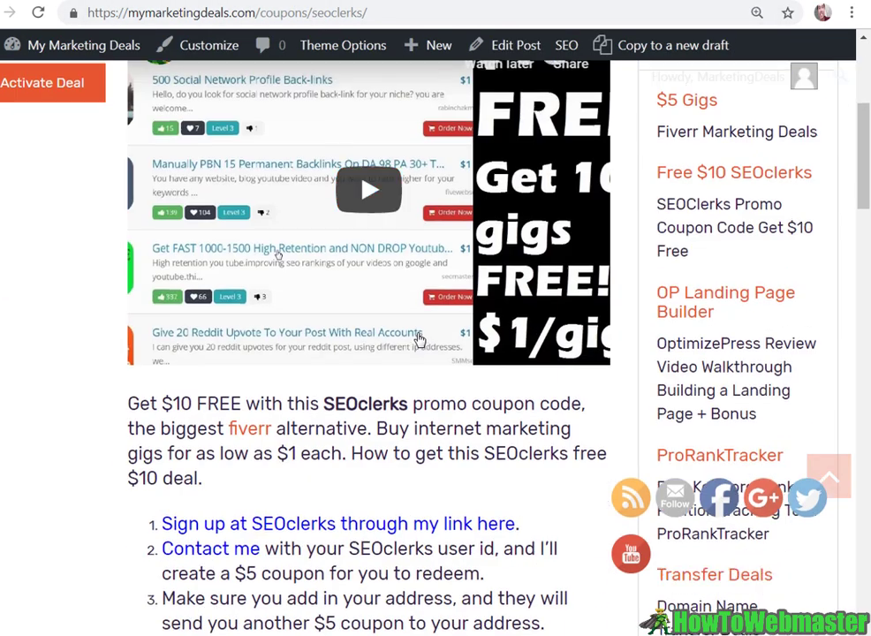
scroll(421, 340, down, 9)
scroll(234, 223, up, 1)
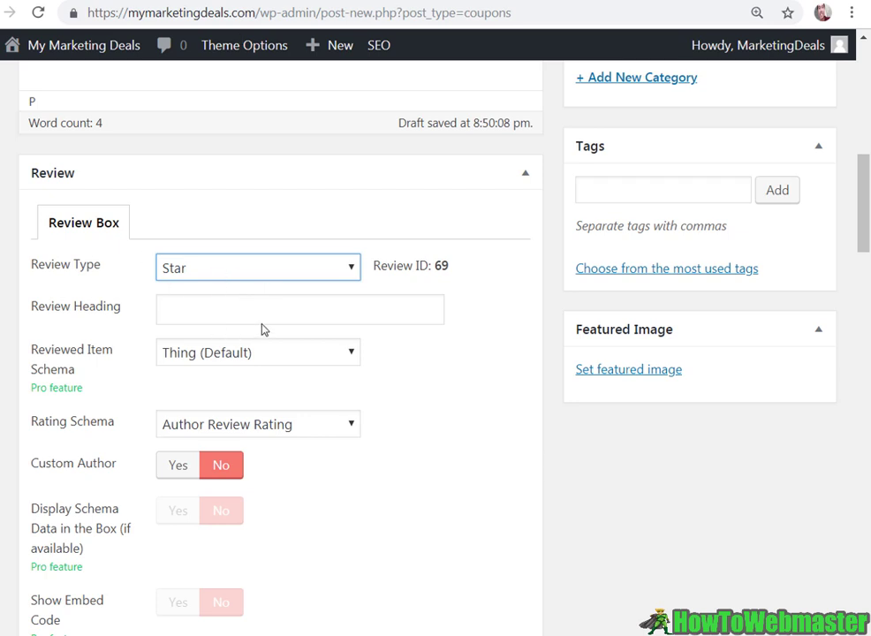
Paste Coupon Review into the Review Heading and keep the Star review type.
click(303, 315)
text(Coupon Review)
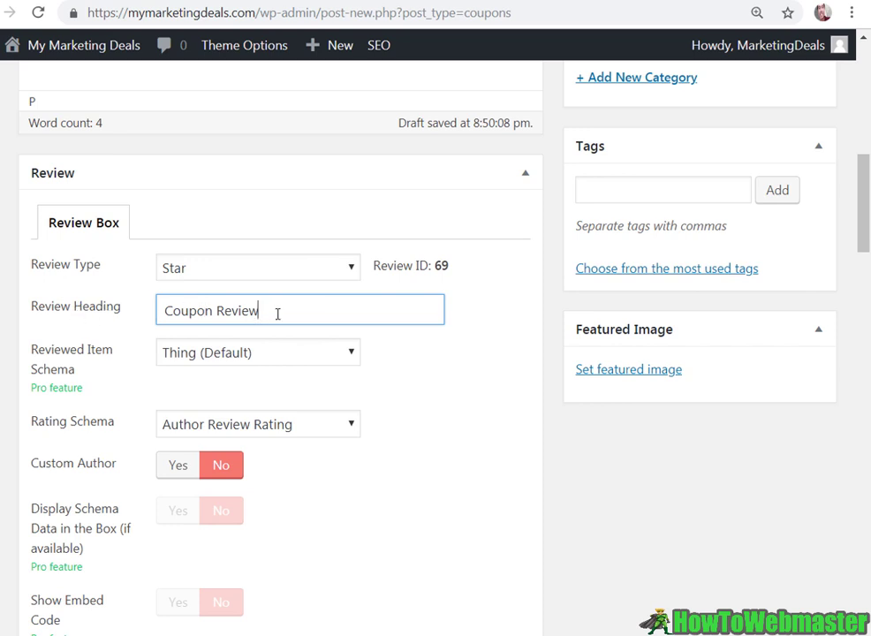
drag(277, 314, 166, 316)
click(327, 270)
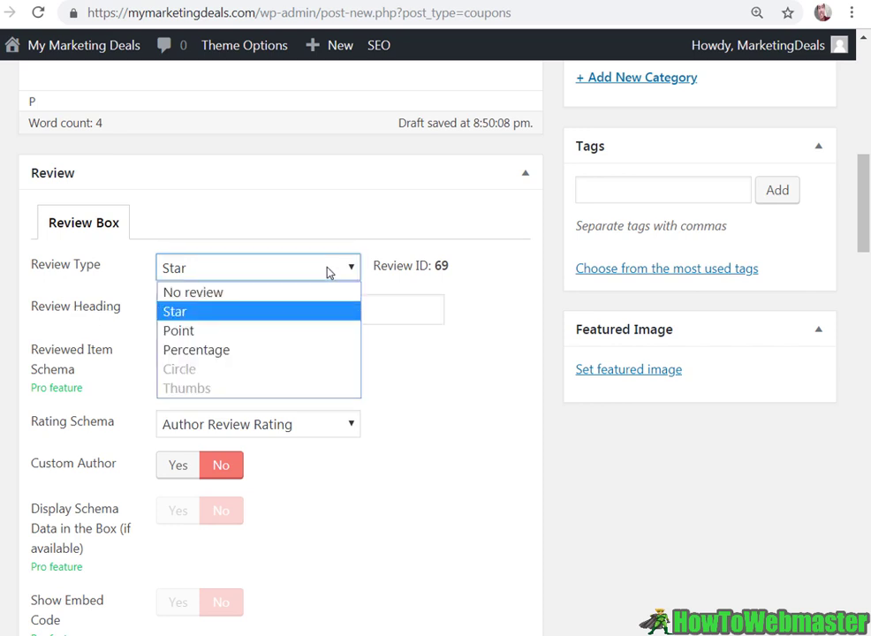
click(198, 314)
scroll(332, 323, down, 6)
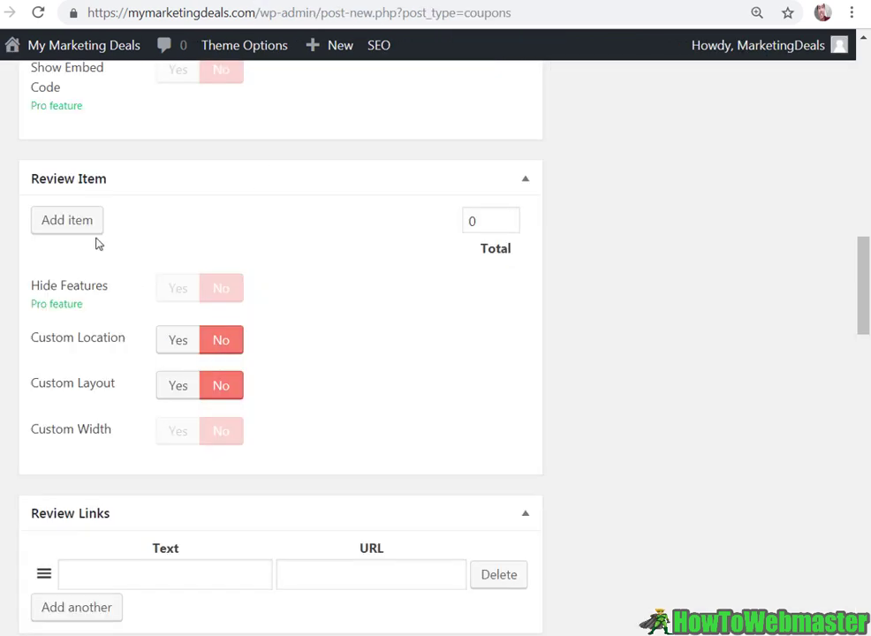
Add a review item named Feature 1 with a five-star score.
click(88, 223)
click(282, 237)
text(Feature 1)
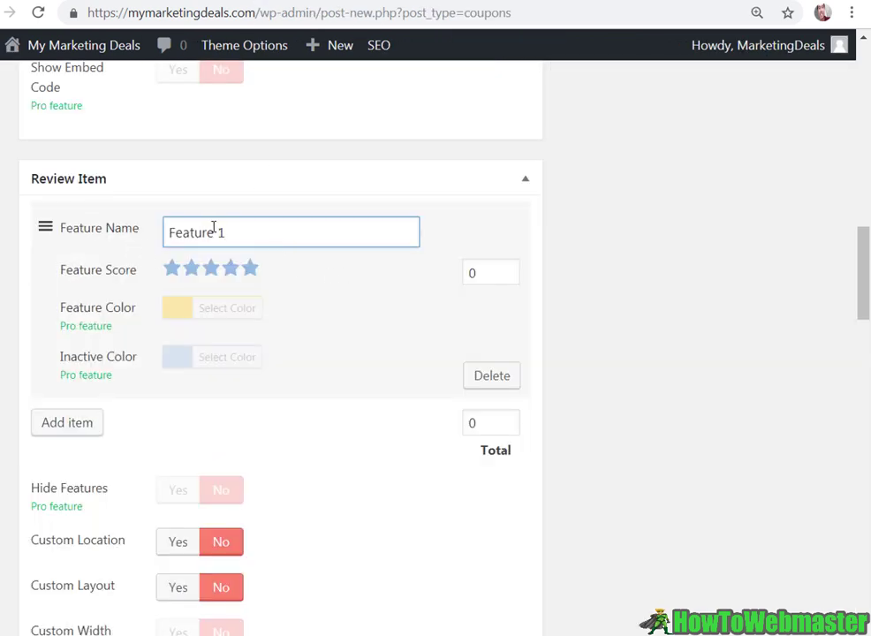
click(250, 270)
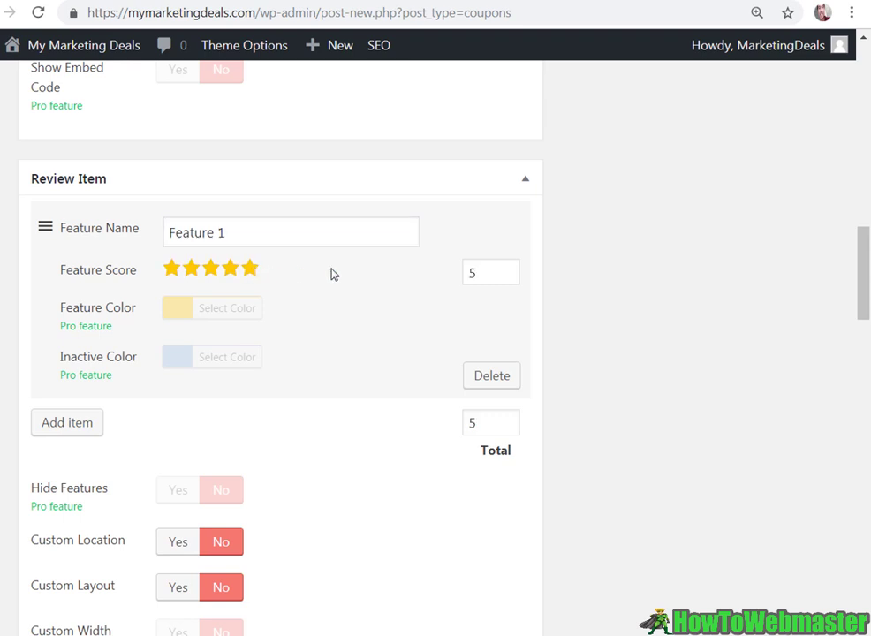
Add a second review item named Feature 2 scored three stars.
click(56, 420)
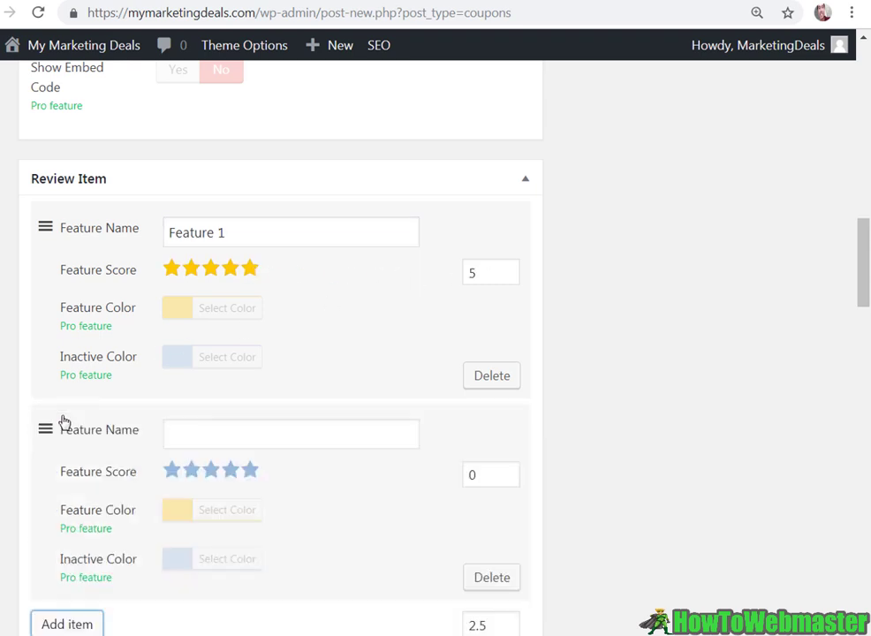
click(233, 439)
text(Feature 2)
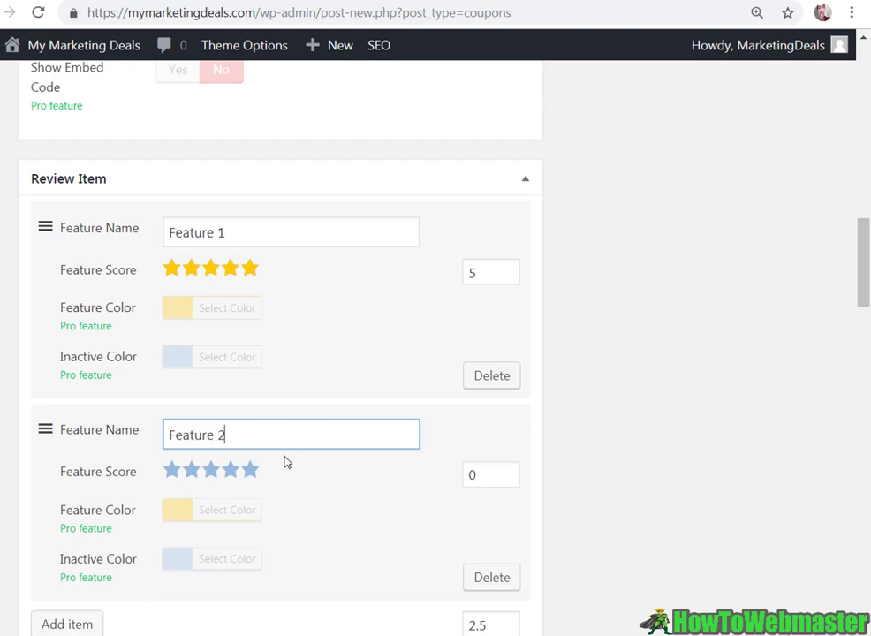
click(212, 470)
scroll(404, 519, down, 2)
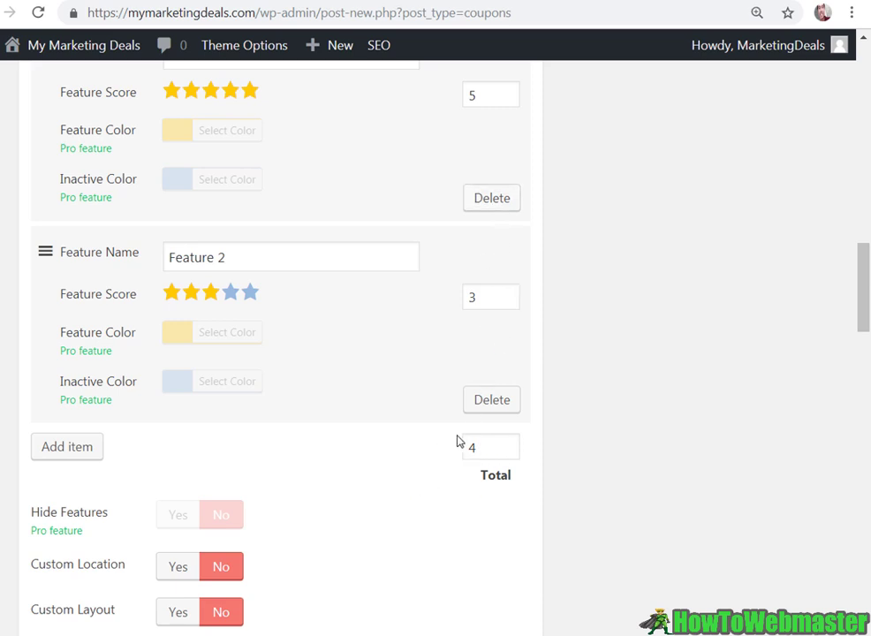
scroll(359, 460, down, 1)
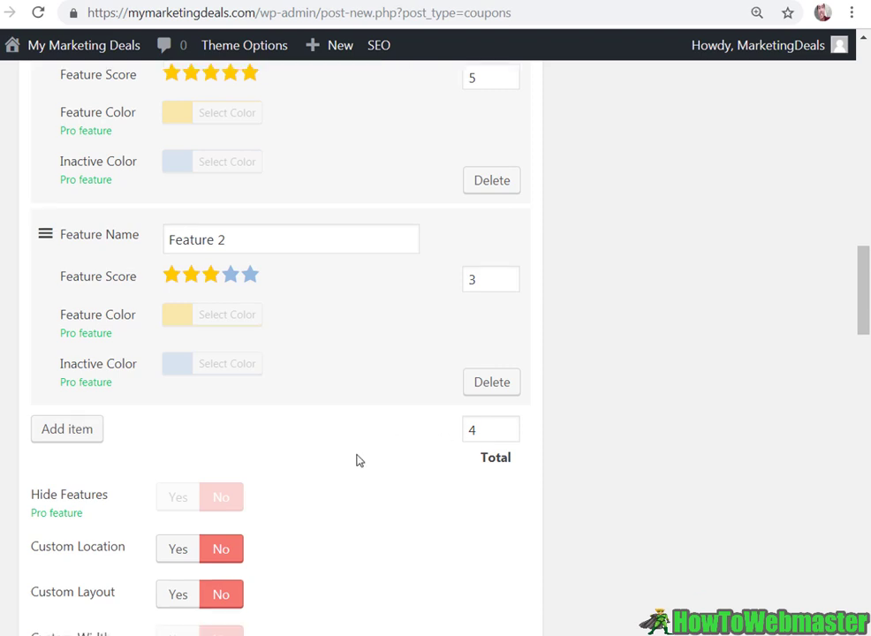
scroll(358, 459, down, 3)
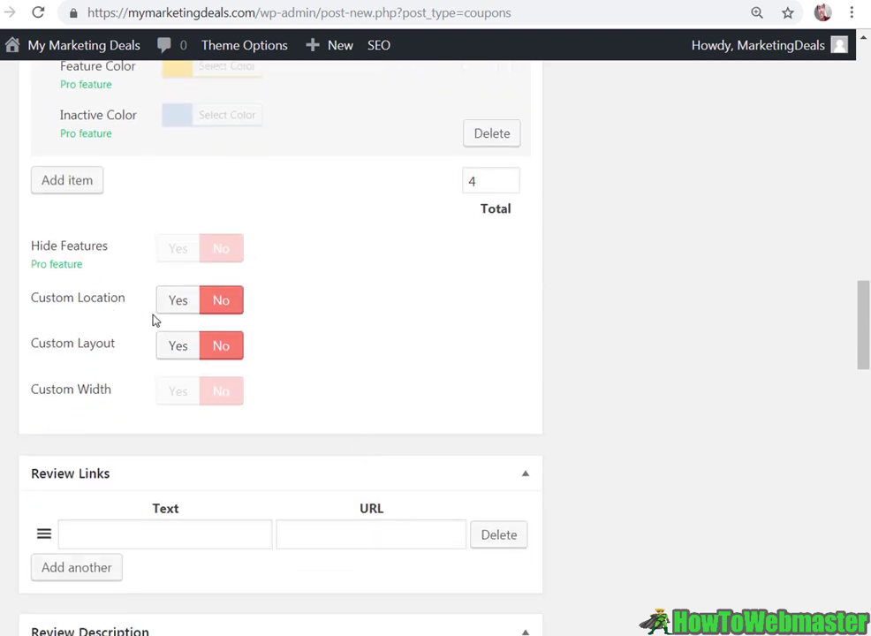
scroll(124, 345, down, 1)
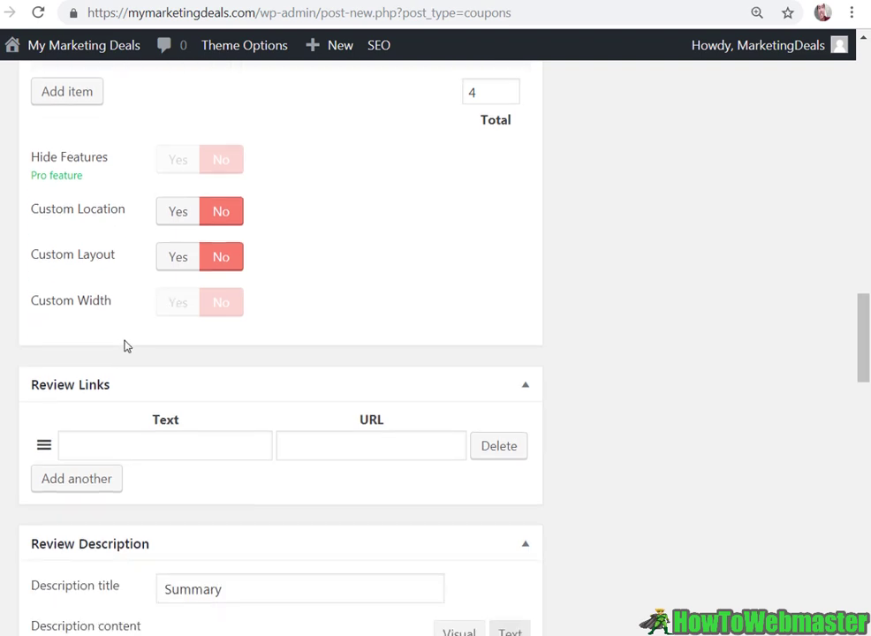
Add an extra Review Links row and remove it, keeping only the Visit Offer link.
scroll(220, 299, down, 1)
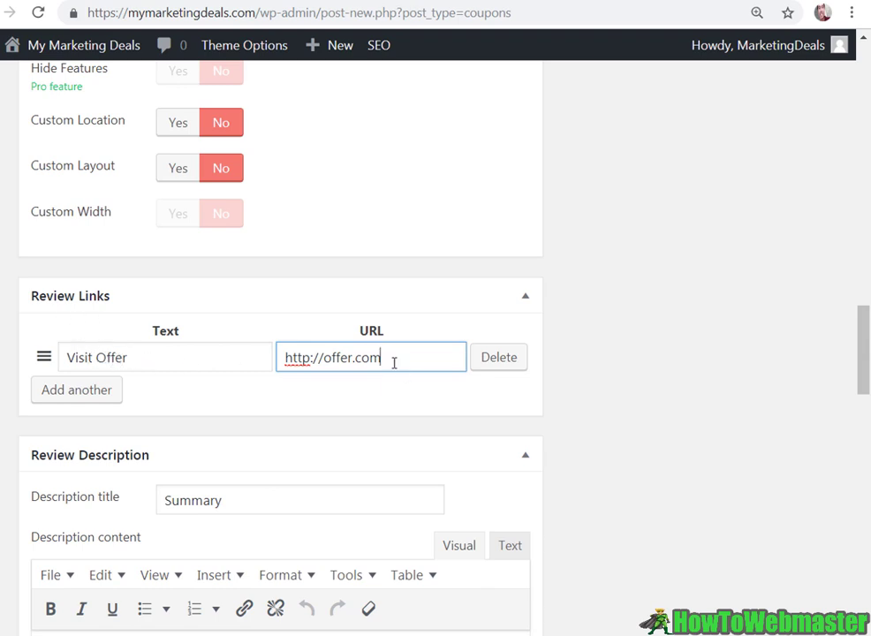
drag(387, 356, 284, 356)
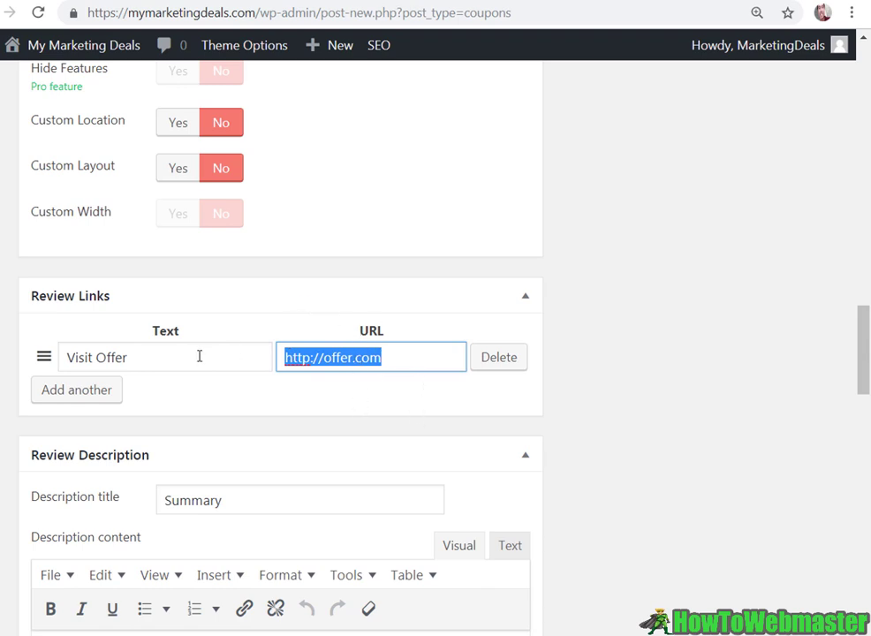
click(113, 390)
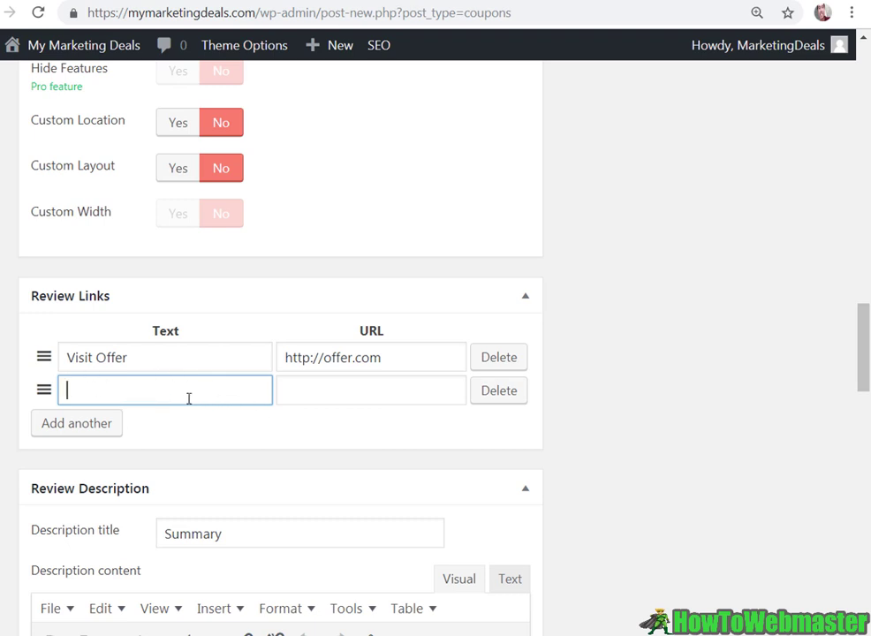
click(491, 396)
Paste Review Description Summary into the review description content.
scroll(221, 409, down, 1)
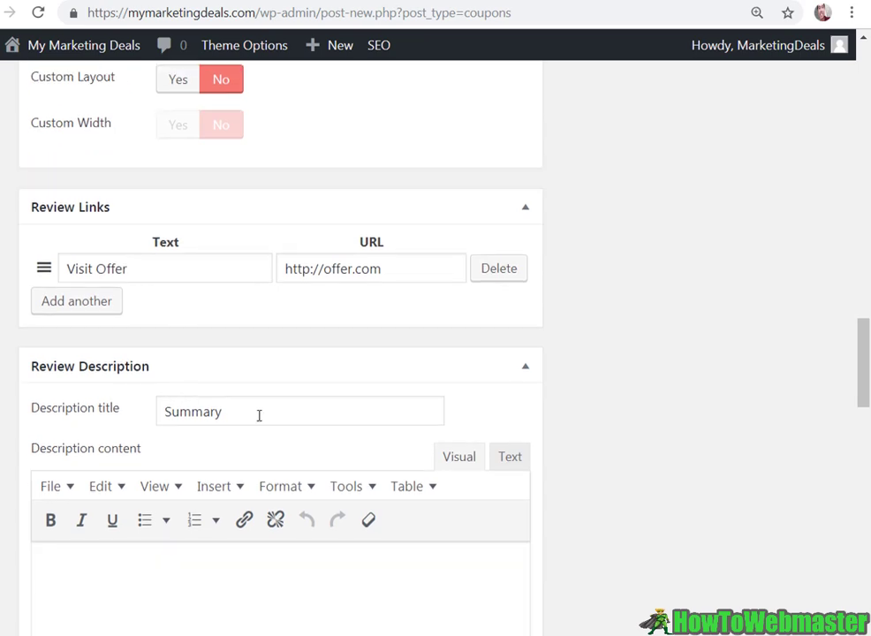
scroll(259, 415, down, 2)
click(298, 394)
text(Review Description Summary)
scroll(268, 385, down, 10)
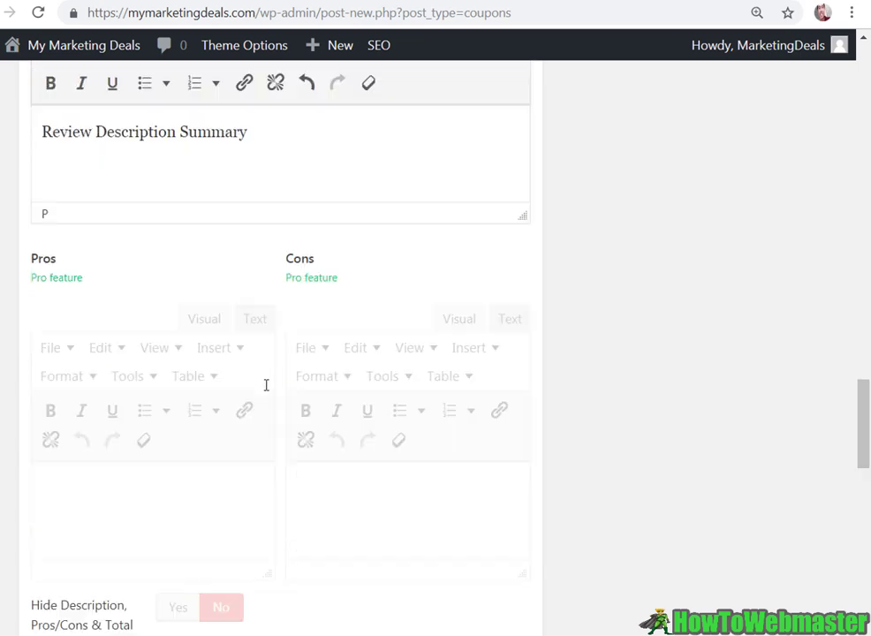
scroll(265, 384, up, 3)
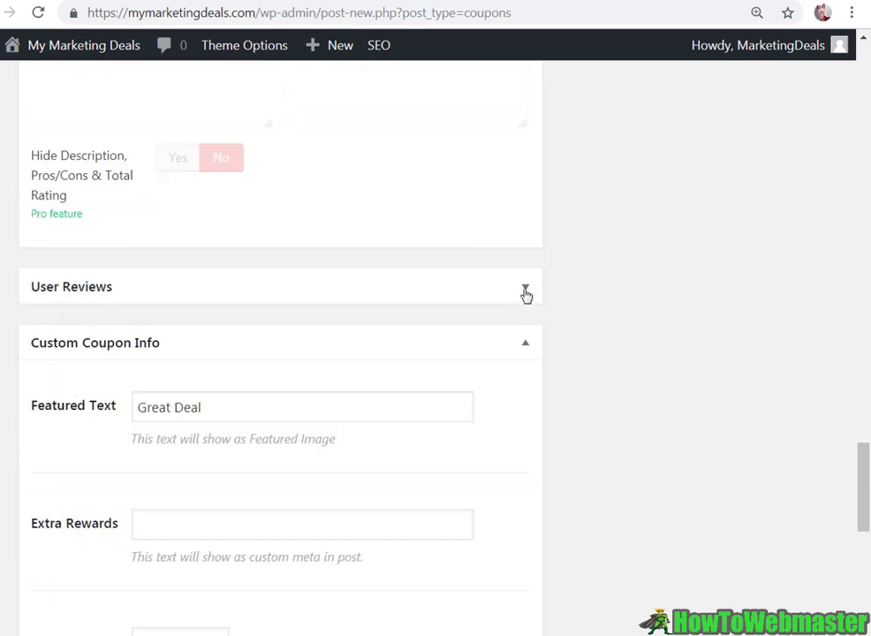
Expand and collapse the User Reviews options, leaving them Disabled.
click(525, 292)
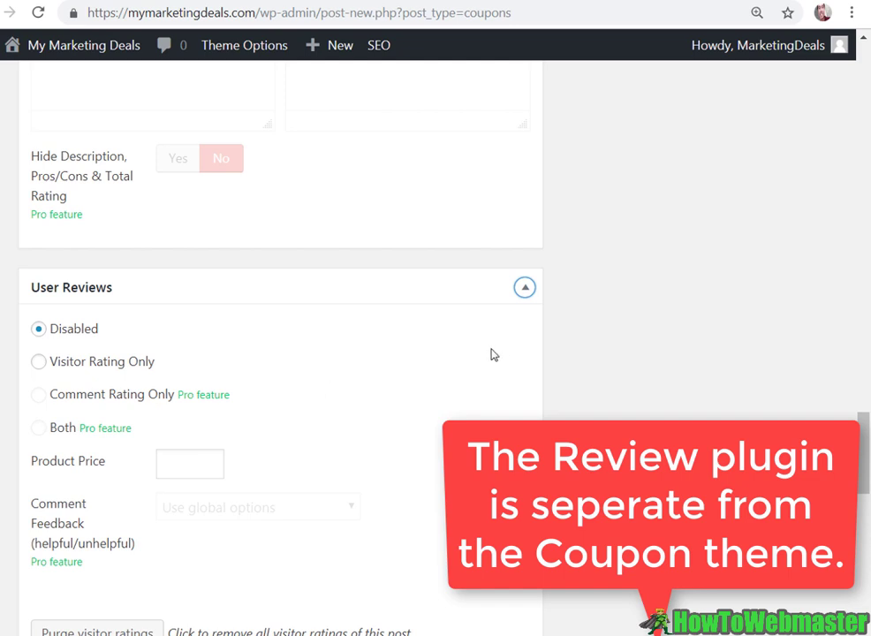
click(530, 298)
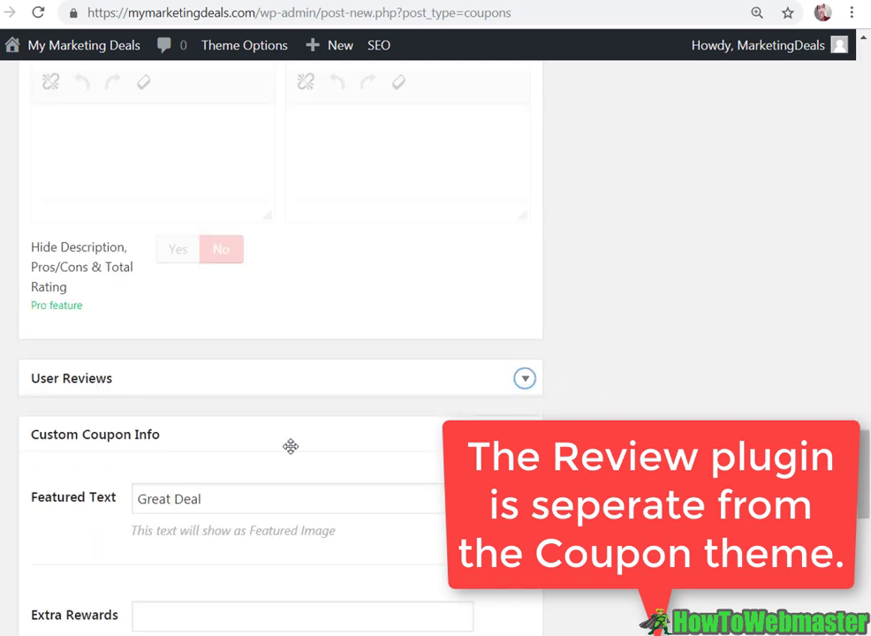
scroll(213, 431, down, 3)
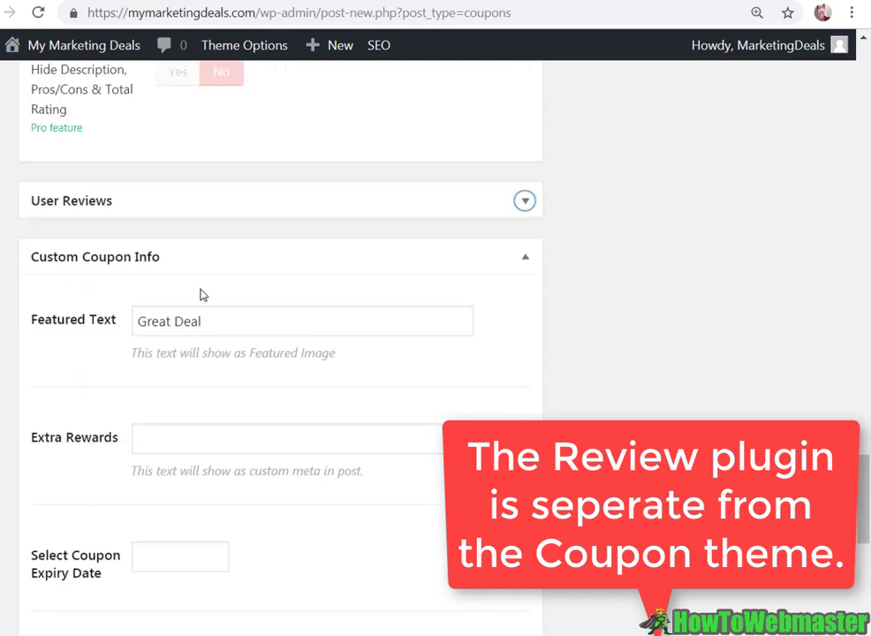
Replace the Great Deal featured text with 50% Off.
drag(233, 318, 121, 322)
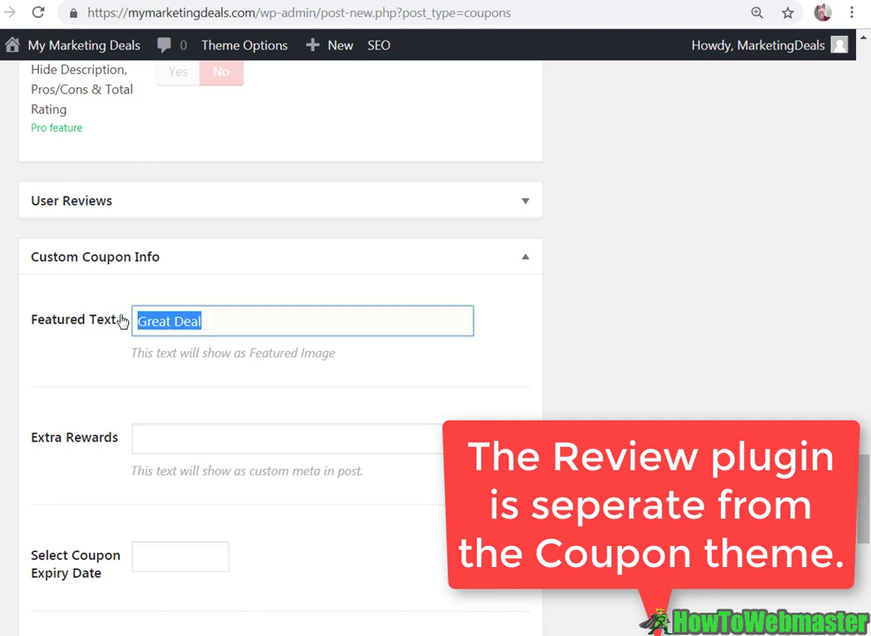
text(50)
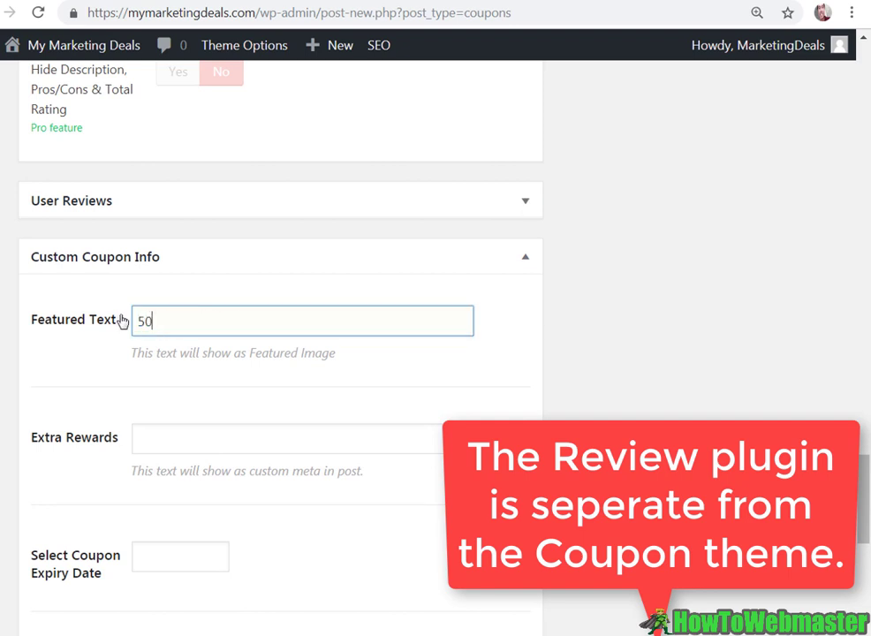
text(% Off)
scroll(121, 322, down, 1)
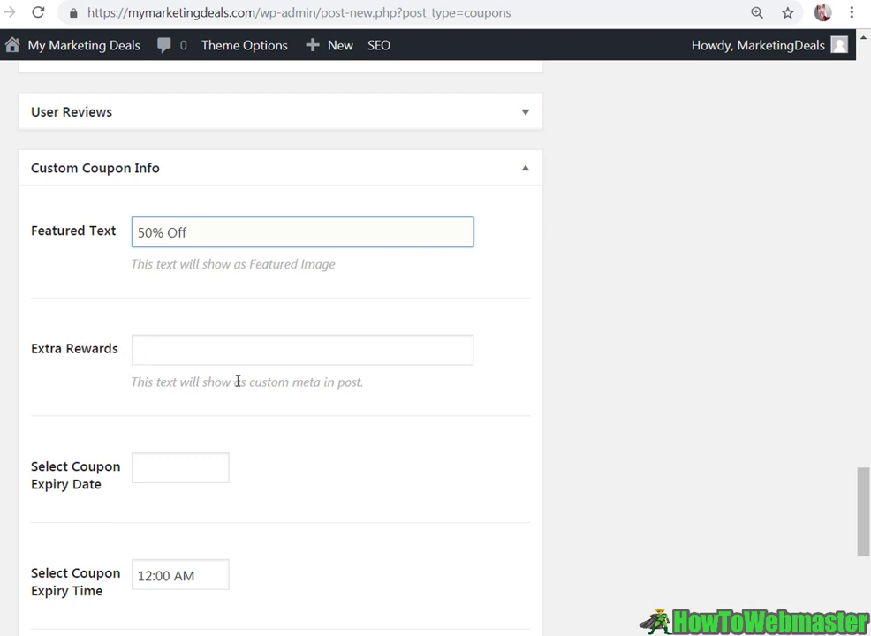
drag(361, 382, 177, 381)
scroll(178, 382, down, 1)
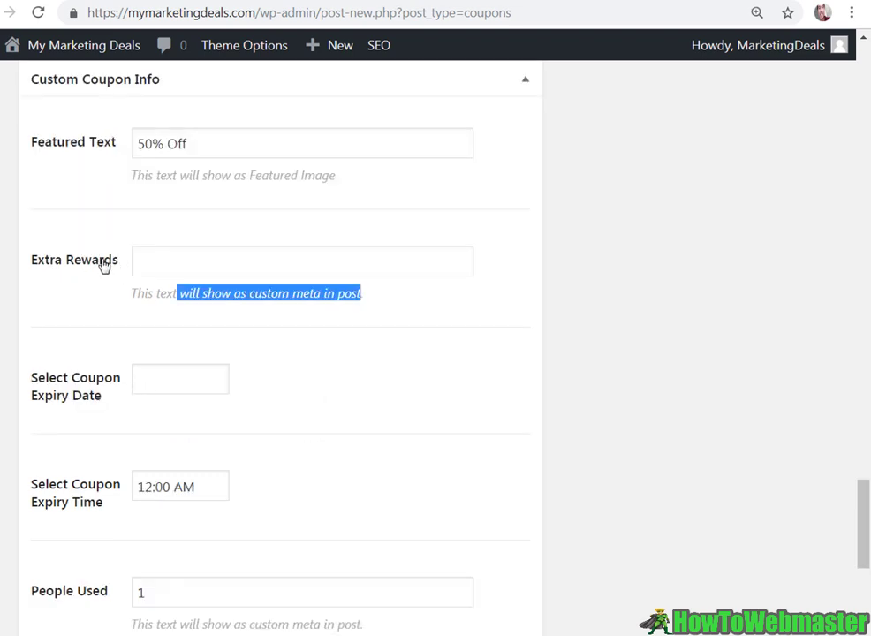
click(186, 261)
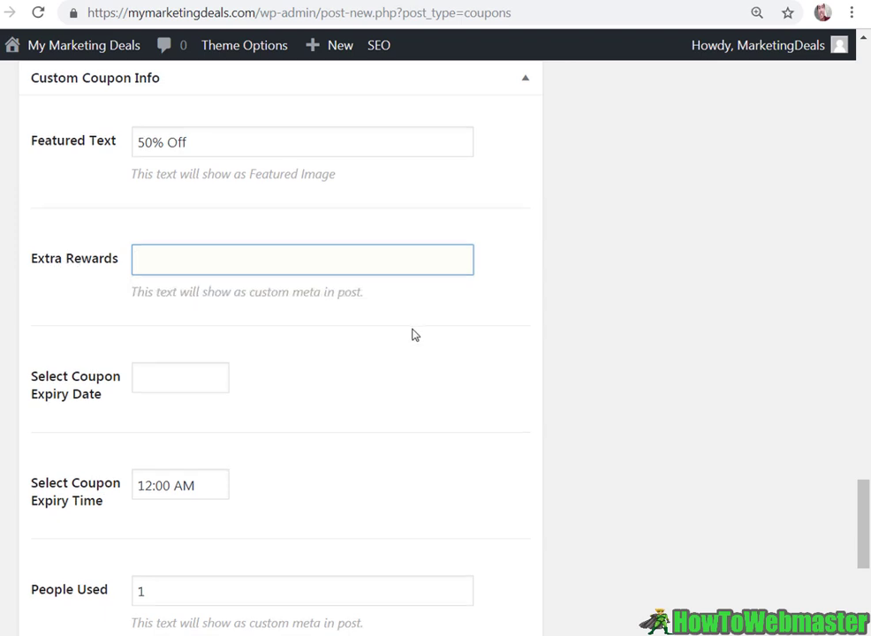
scroll(214, 249, down, 2)
Set the coupon expiry date to November 30, 2018 in the calendar.
click(182, 201)
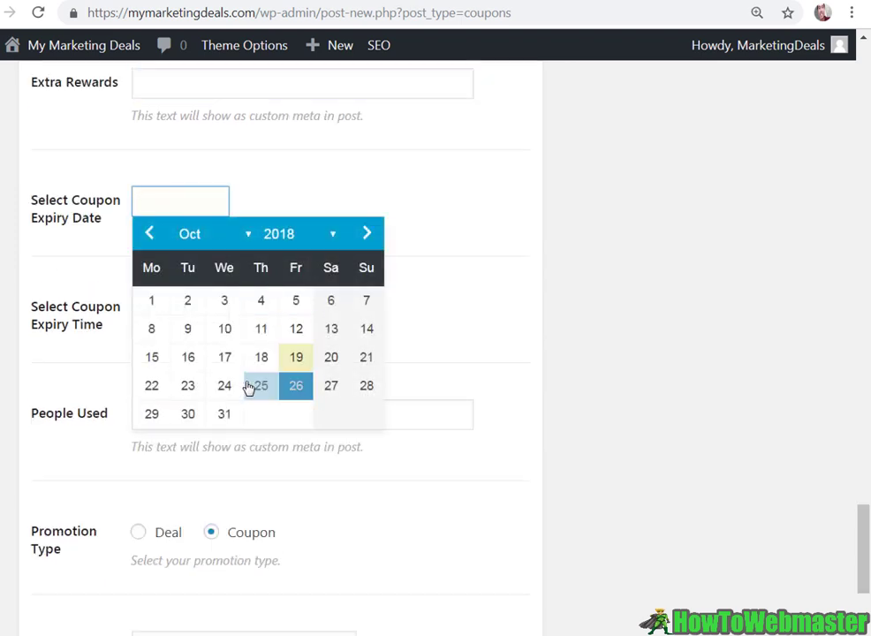
click(369, 237)
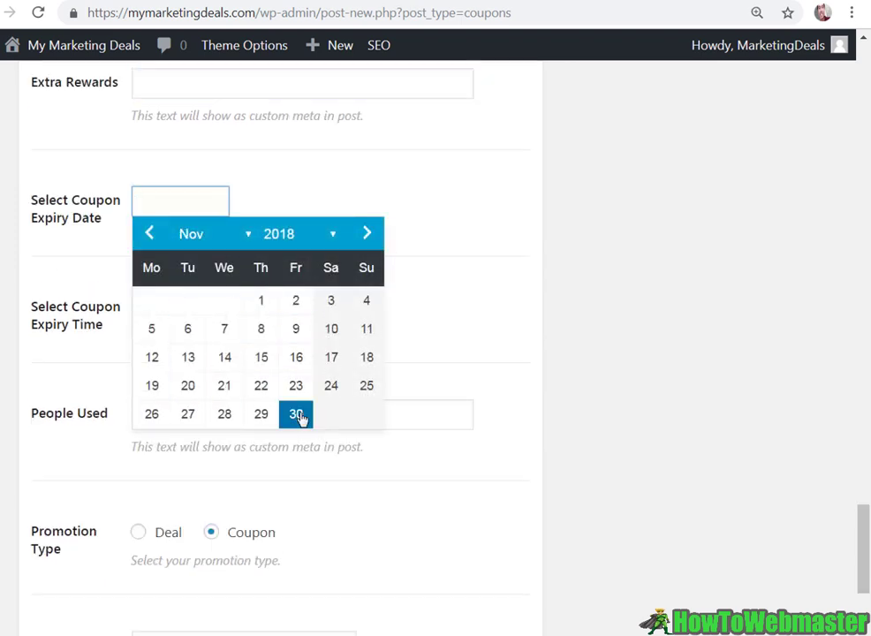
click(298, 414)
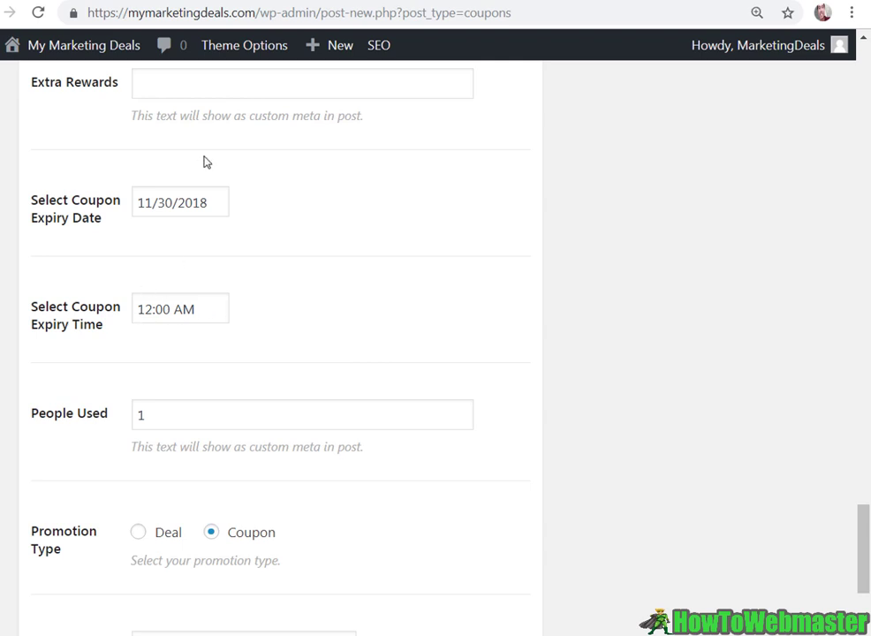
scroll(161, 269, down, 1)
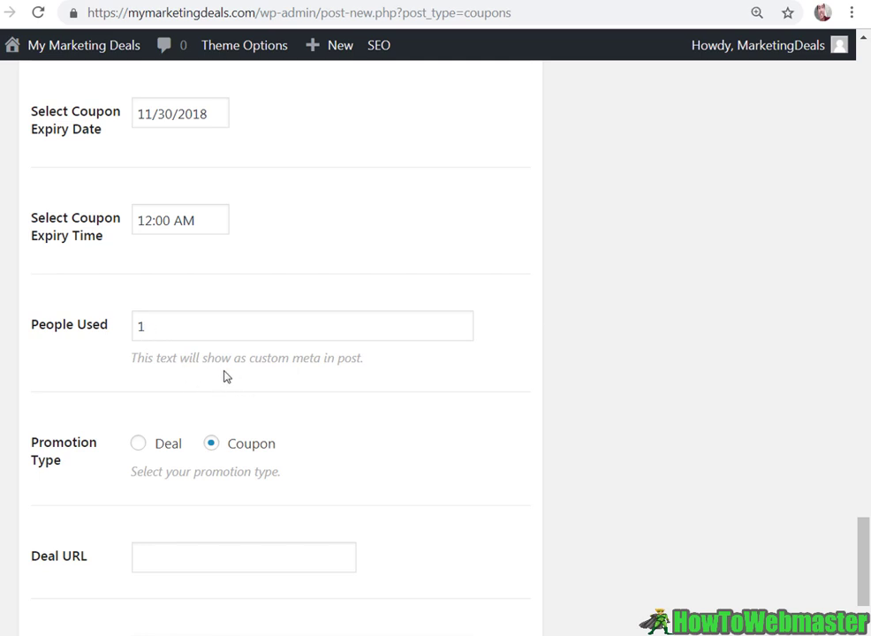
Set People Used to 117.
click(152, 324)
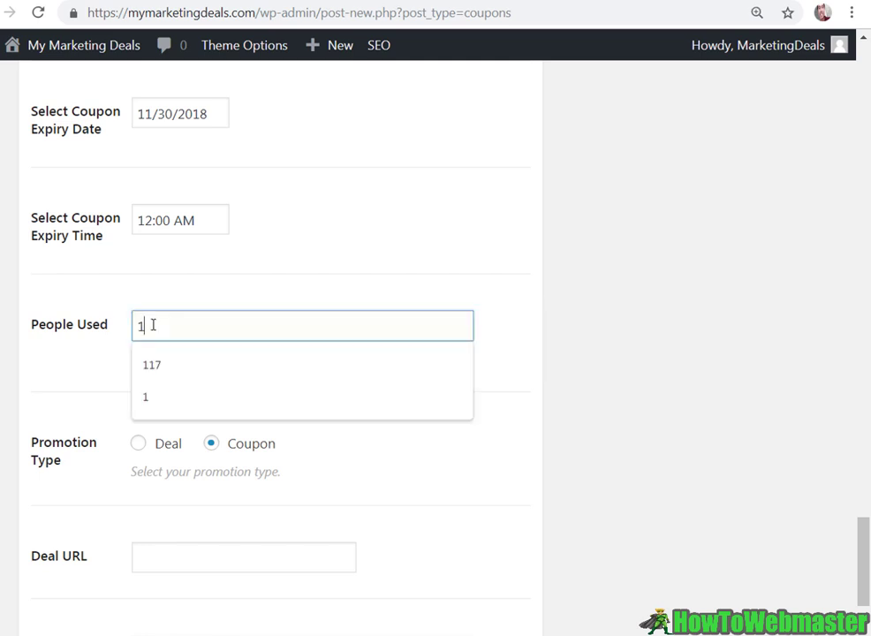
click(165, 364)
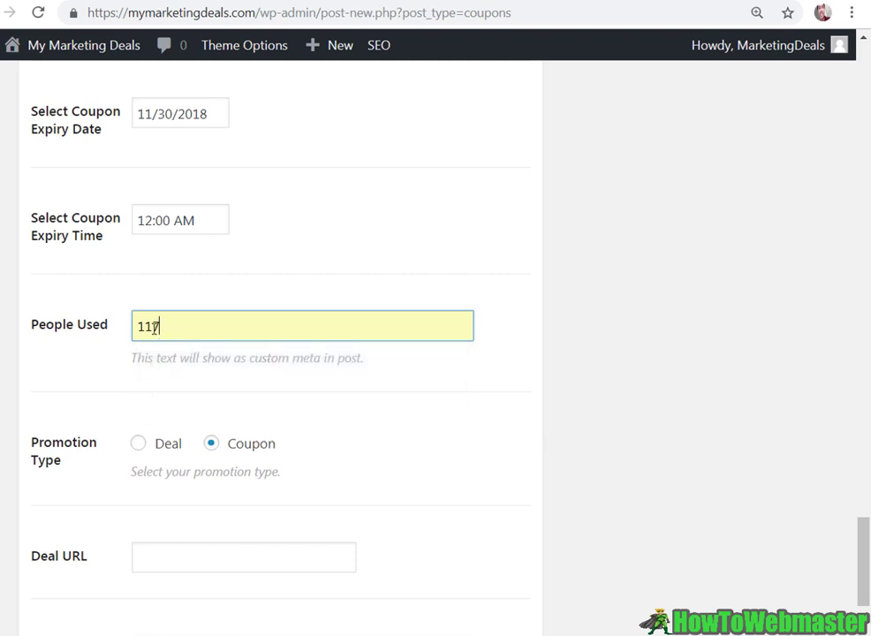
scroll(230, 357, down, 2)
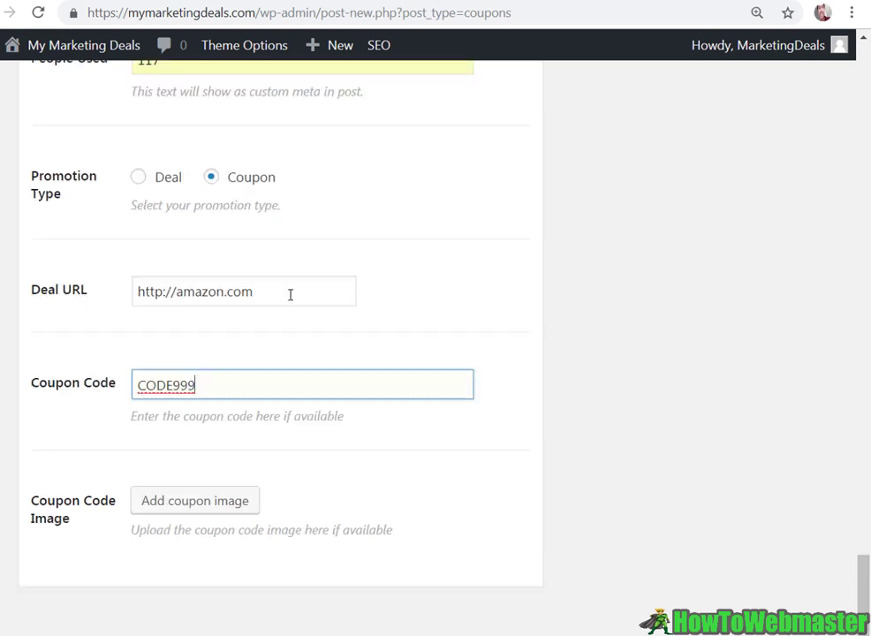
drag(289, 293, 132, 295)
click(256, 295)
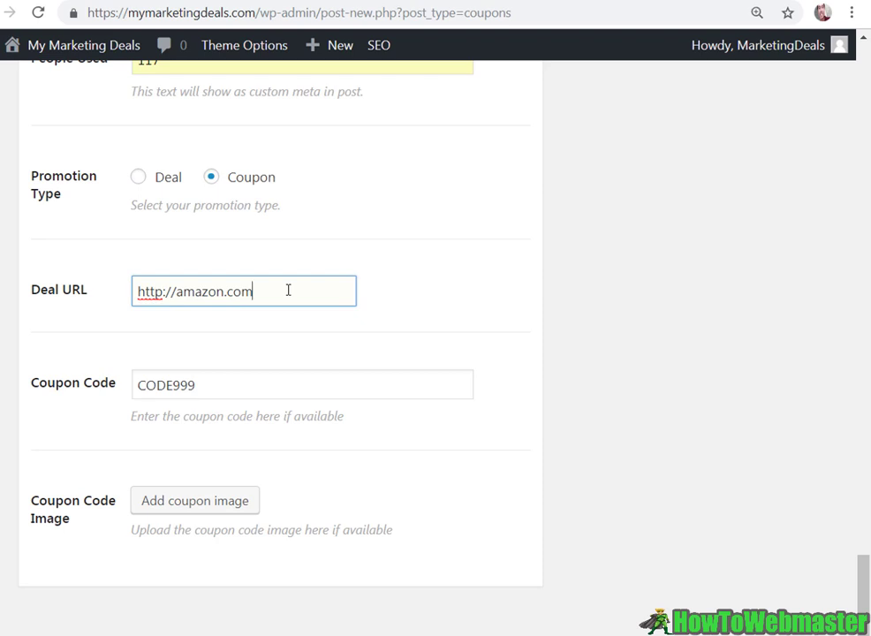
scroll(288, 289, down, 1)
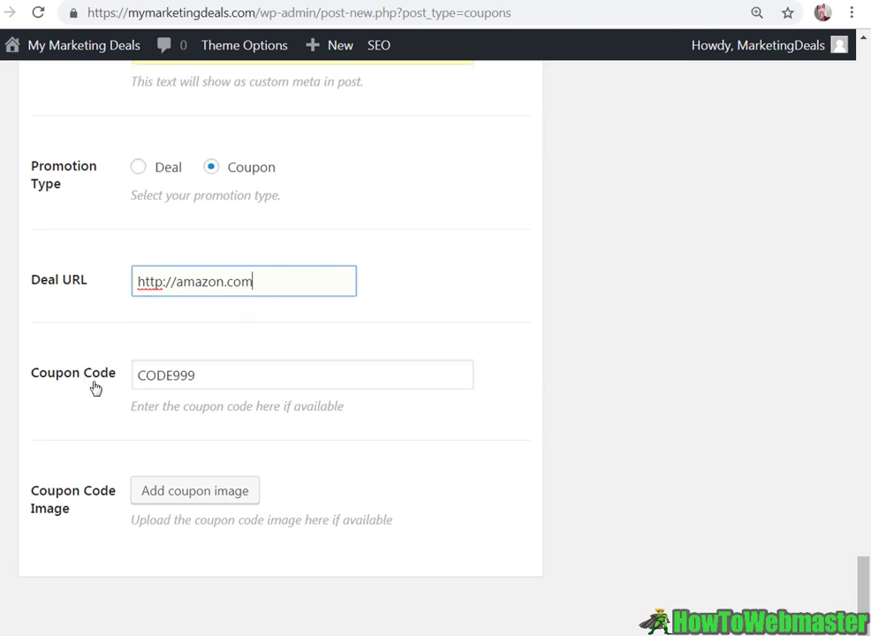
drag(224, 377, 125, 377)
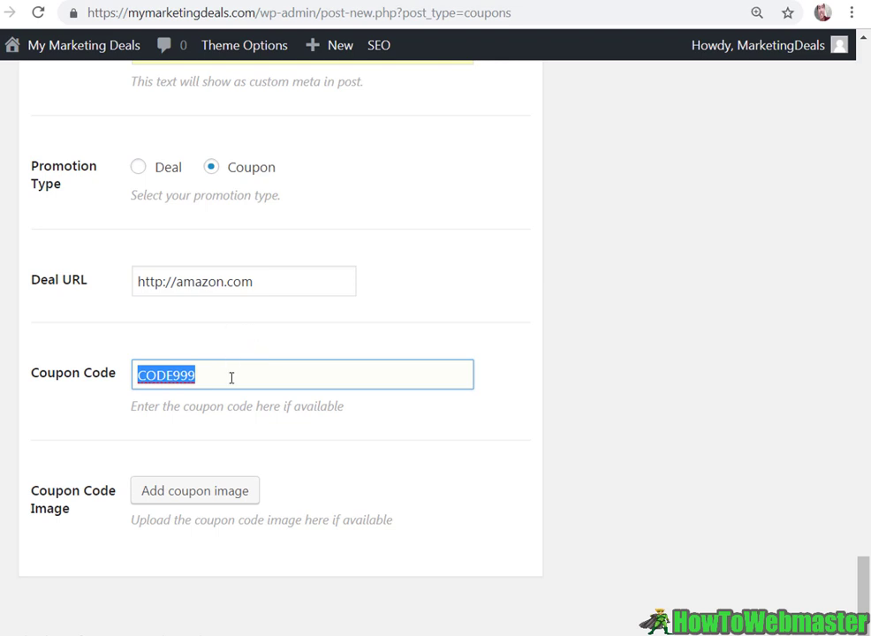
click(148, 376)
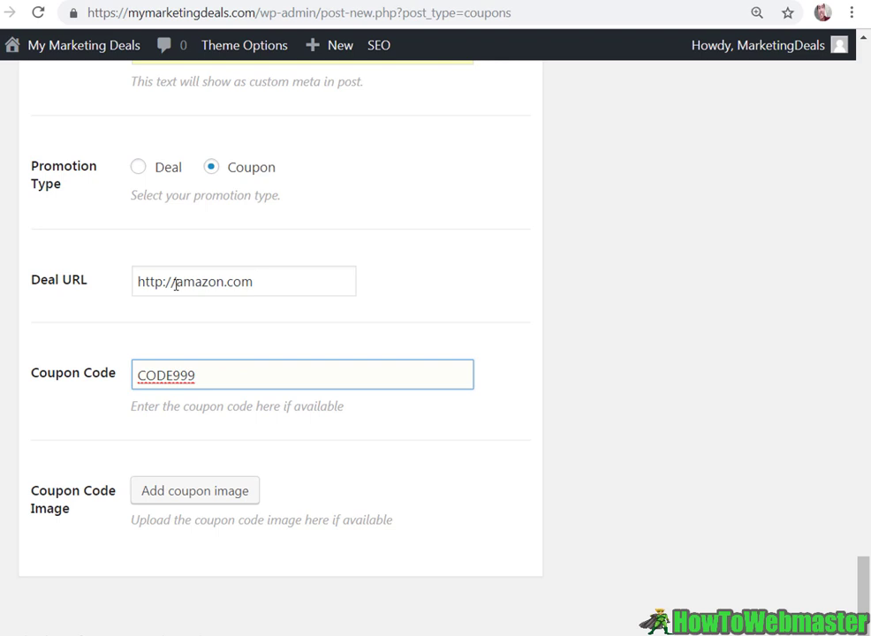
drag(176, 285, 329, 287)
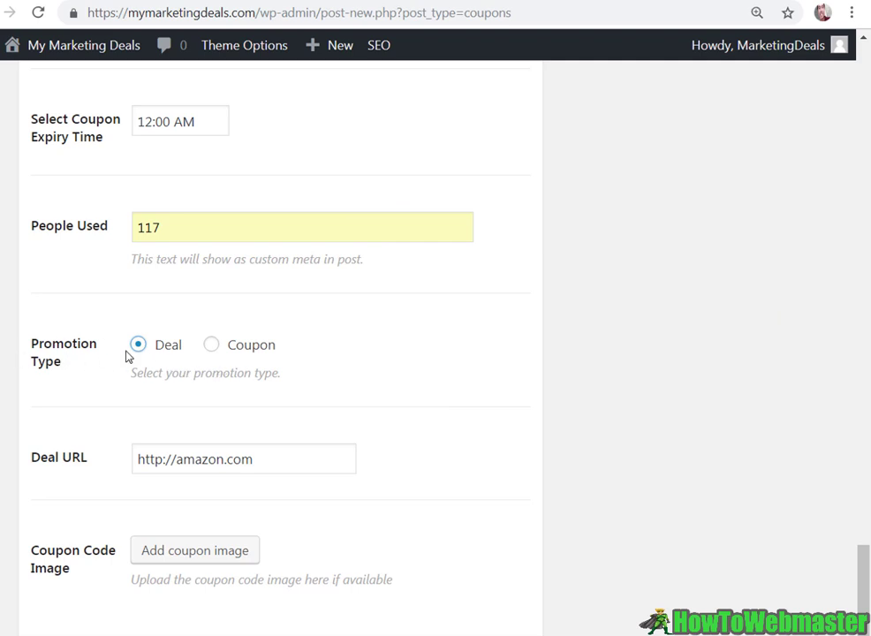
Recheck amazon.com in the deal URL and scroll back to the top of the post editor.
scroll(257, 389, down, 1)
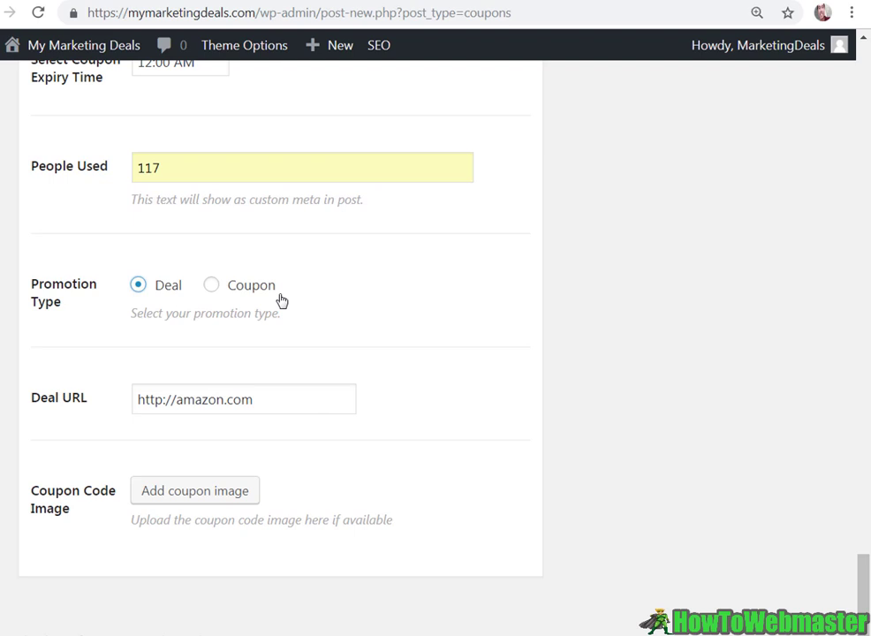
drag(299, 399, 171, 399)
drag(212, 399, 258, 400)
click(258, 400)
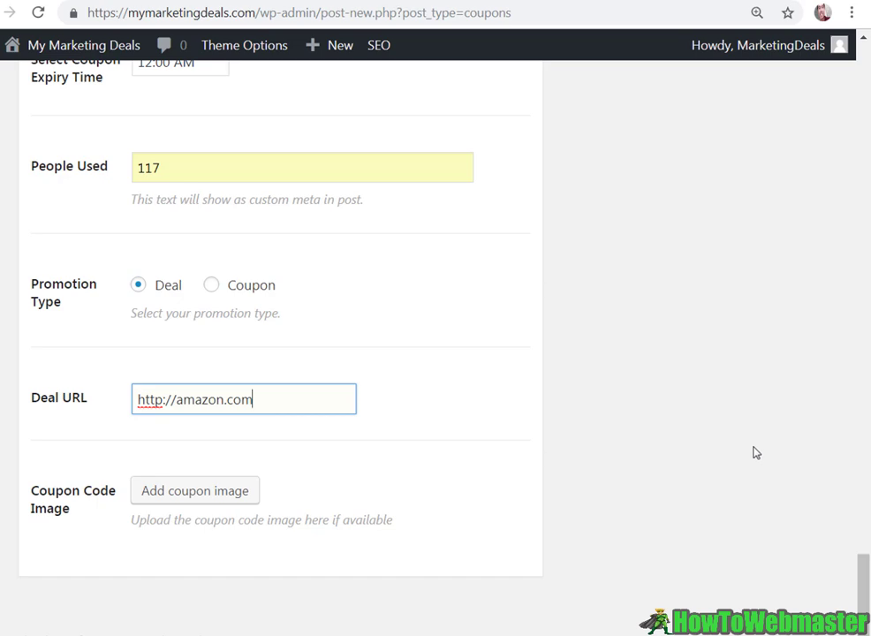
scroll(750, 463, up, 15)
scroll(750, 398, up, 10)
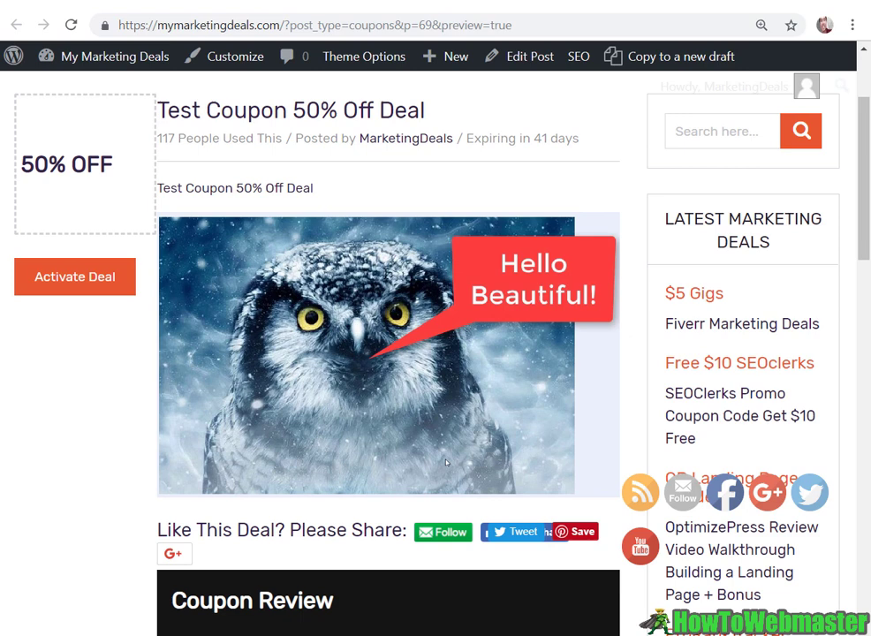
Activate the 50% Off Deal on the preview, opening amazon.com and the Get this deal now popup.
scroll(342, 354, down, 1)
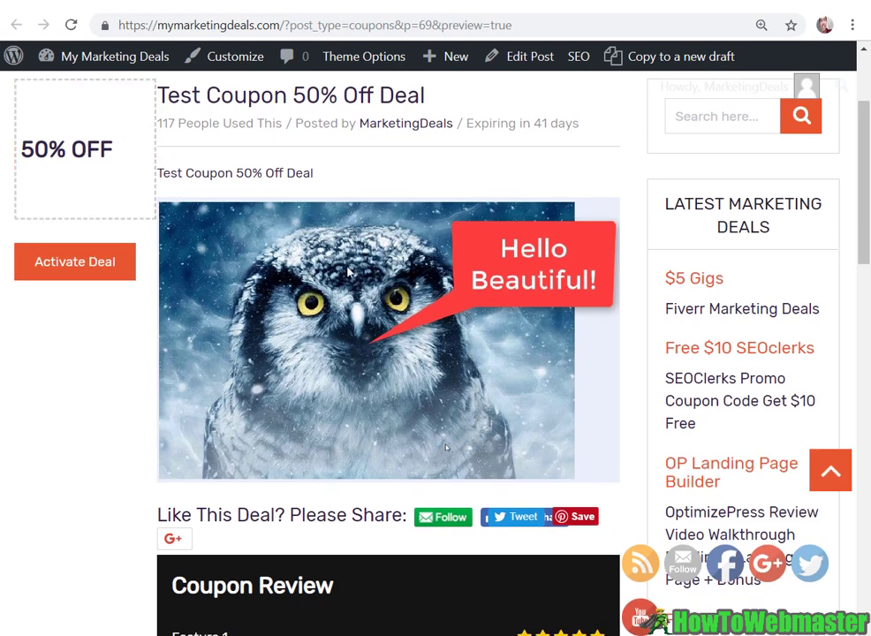
drag(313, 173, 233, 173)
scroll(533, 262, down, 2)
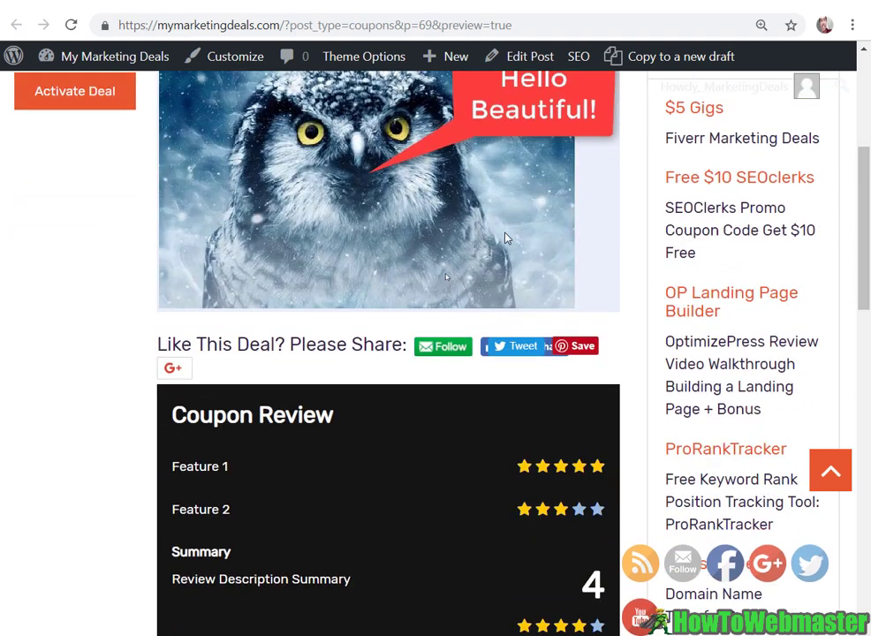
scroll(468, 281, down, 1)
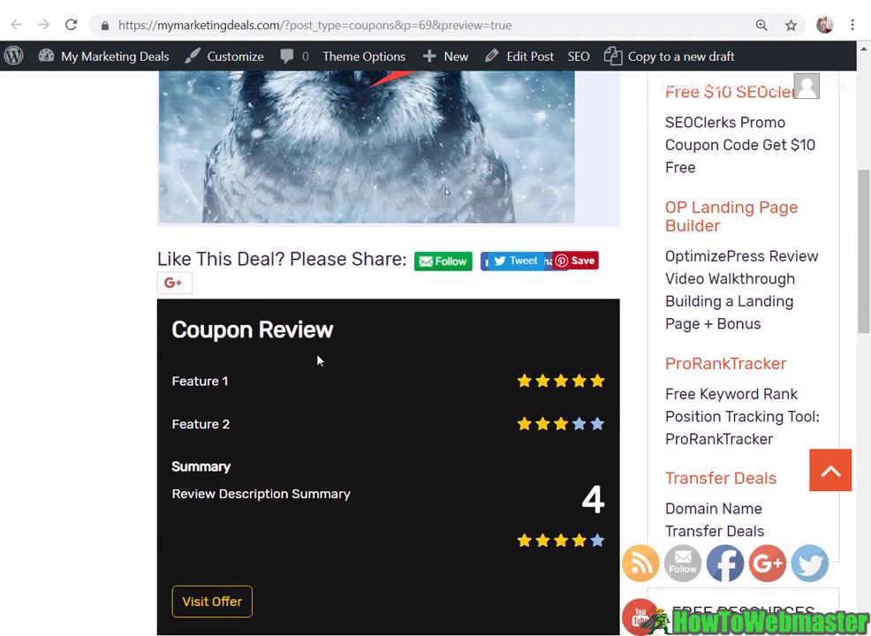
scroll(377, 339, down, 1)
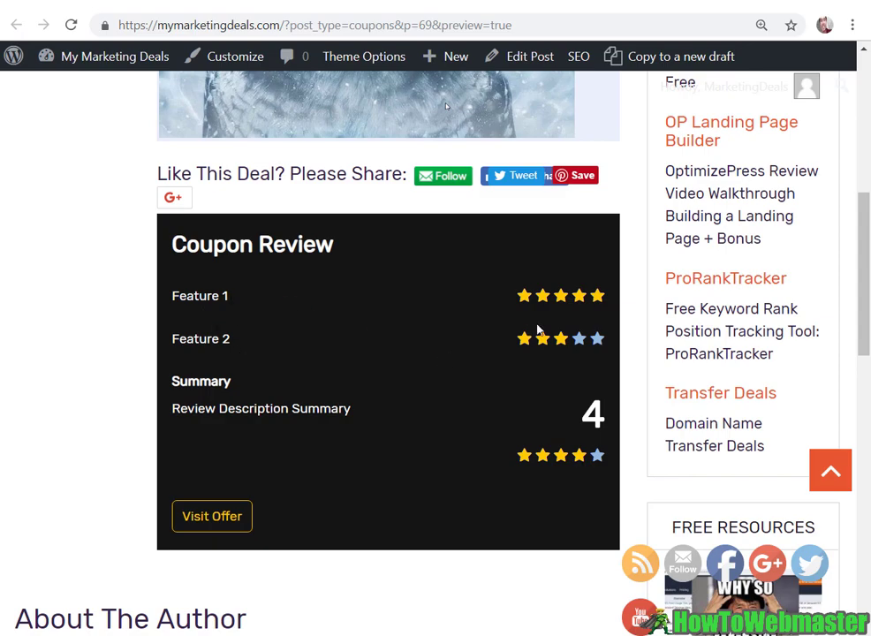
scroll(537, 330, down, 7)
scroll(537, 330, up, 7)
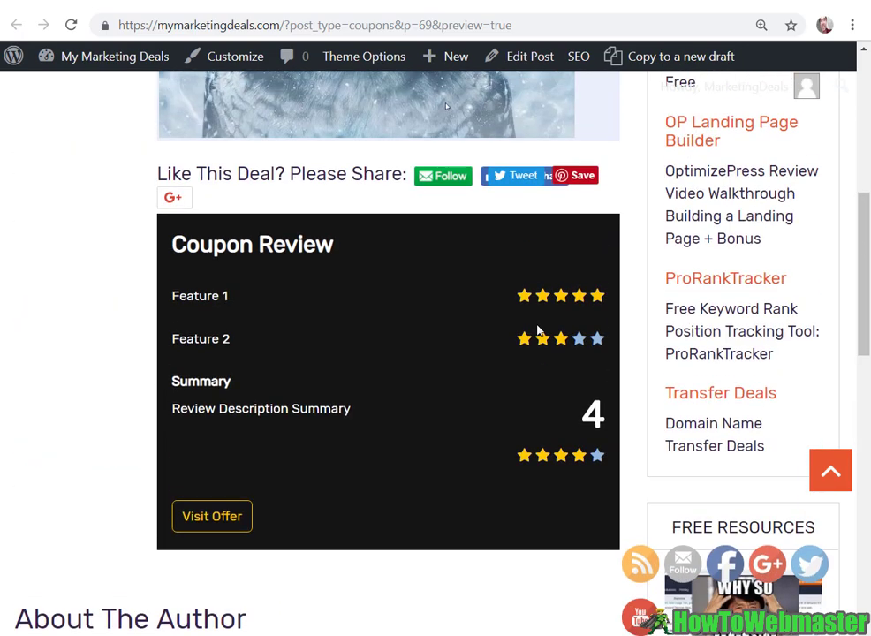
scroll(321, 348, up, 7)
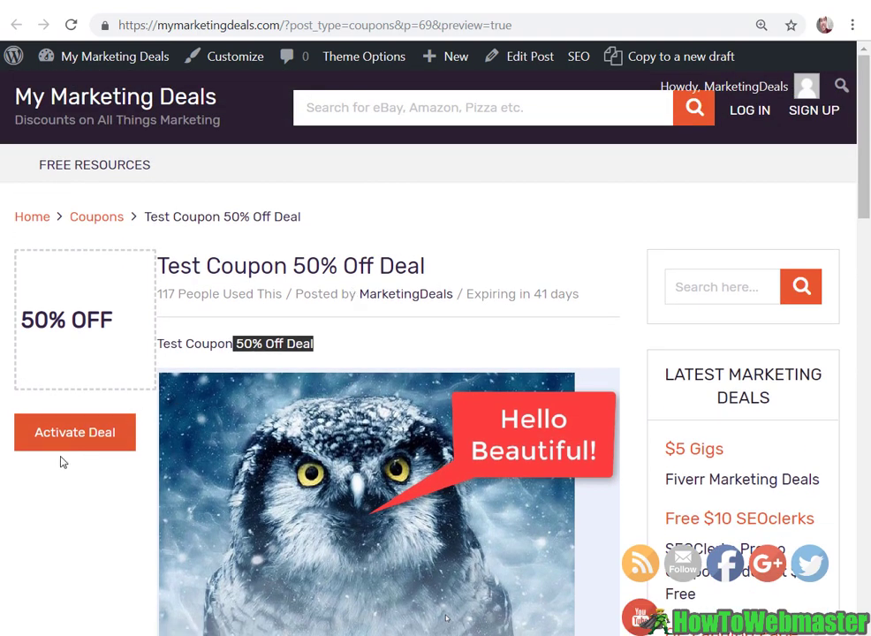
click(80, 438)
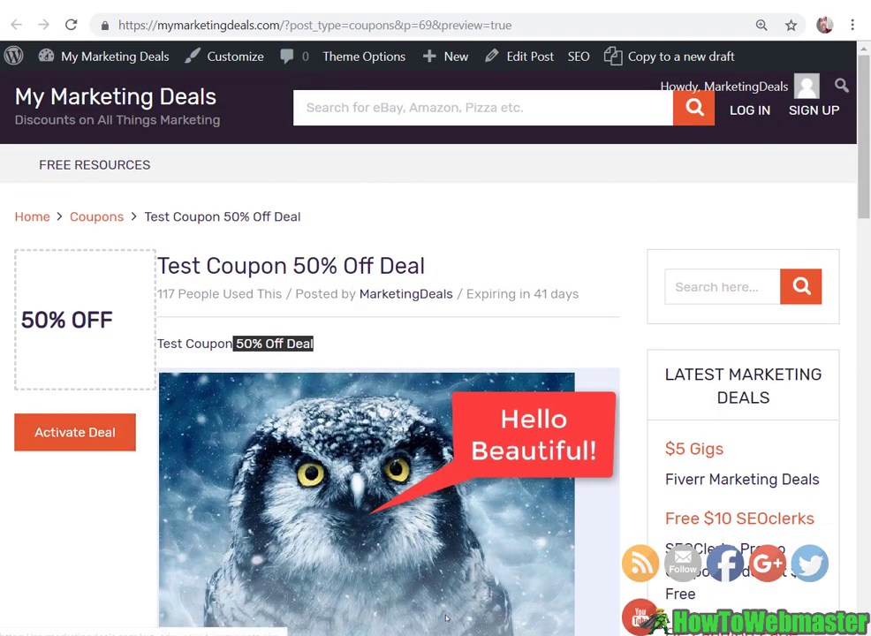
click(71, 441)
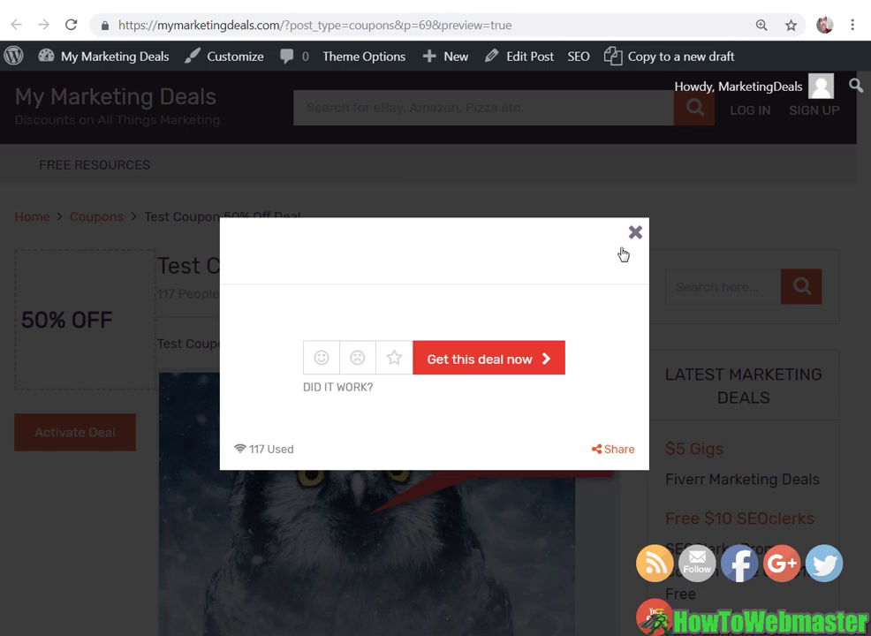
Close the deal popup and switch the post's Promotion Type to Coupon with code CODE999.
click(636, 230)
click(225, 15)
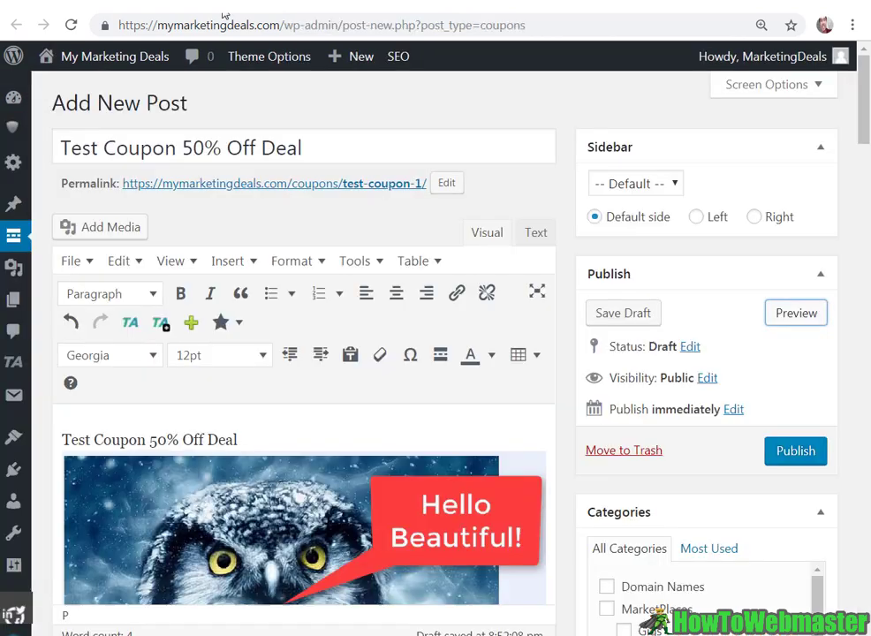
scroll(565, 341, down, 20)
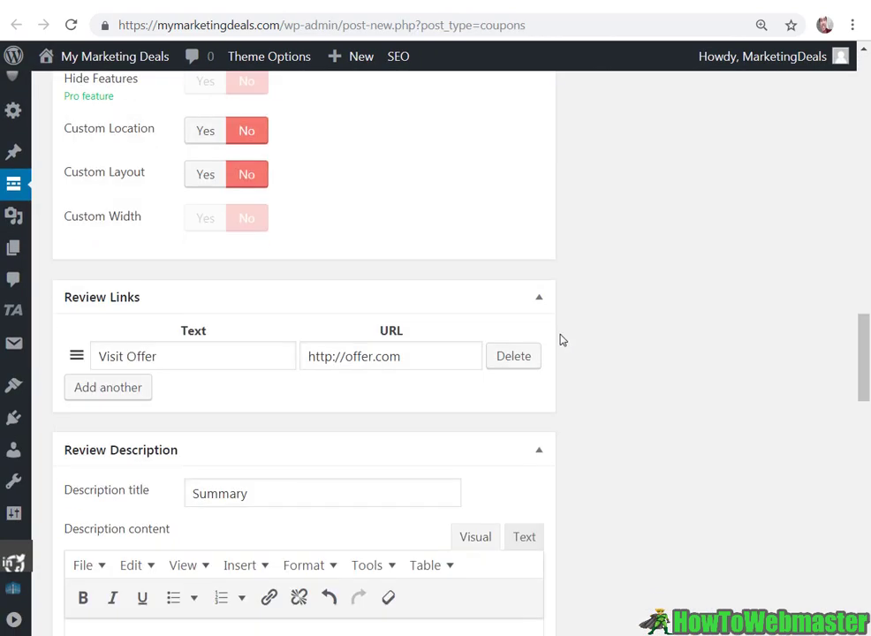
scroll(556, 342, down, 2)
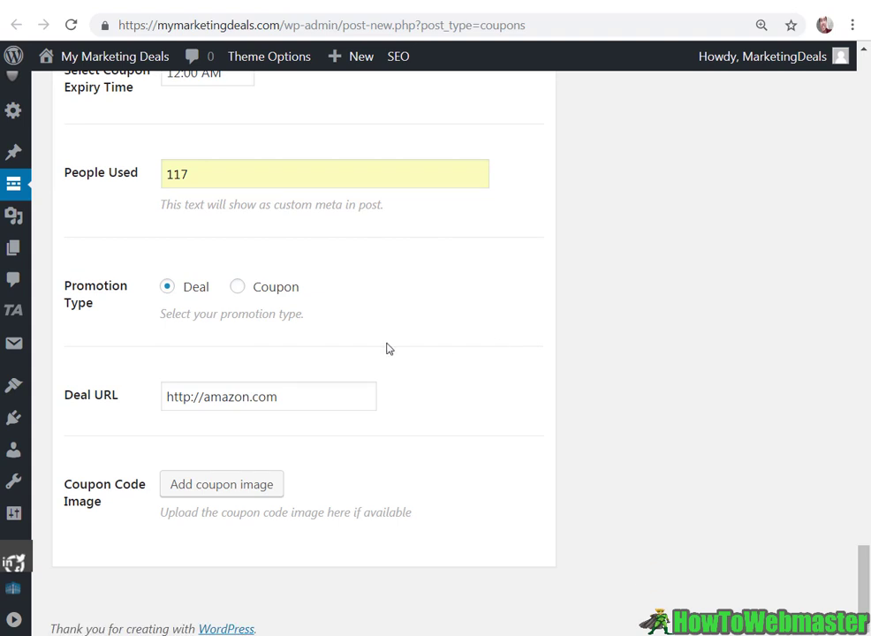
click(237, 287)
scroll(276, 344, down, 2)
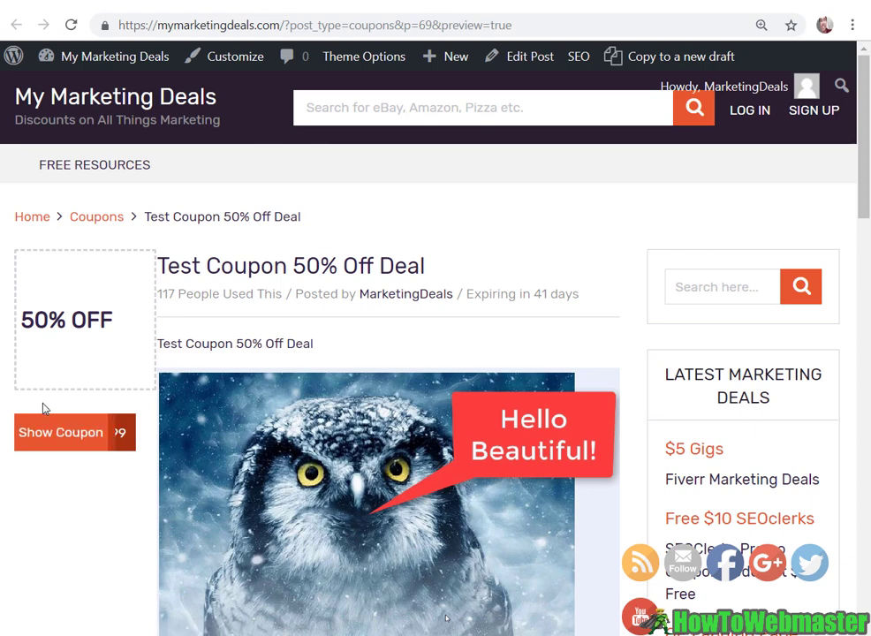
Reveal the CODE999 coupon code on the preview, then go to the Theme Options page.
click(68, 446)
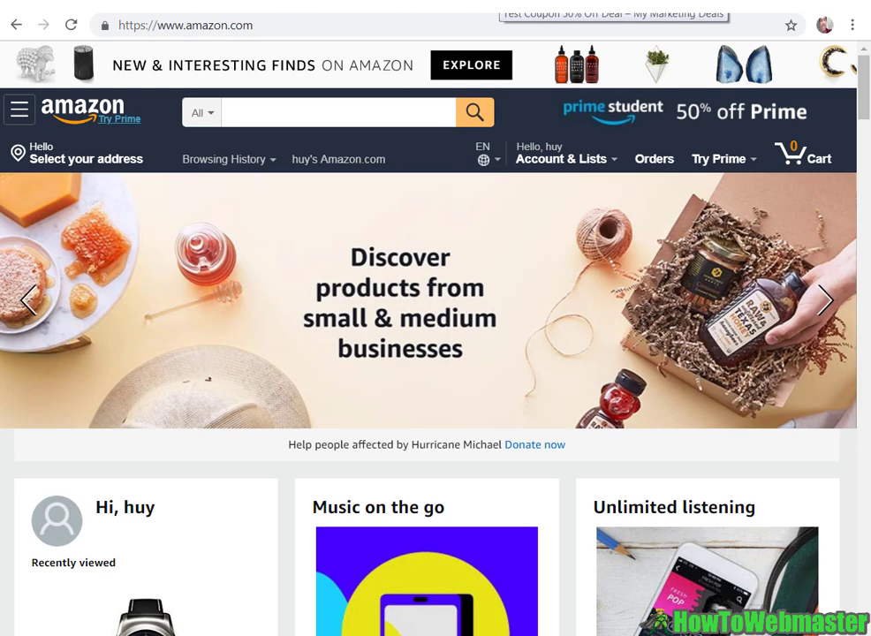
click(508, 2)
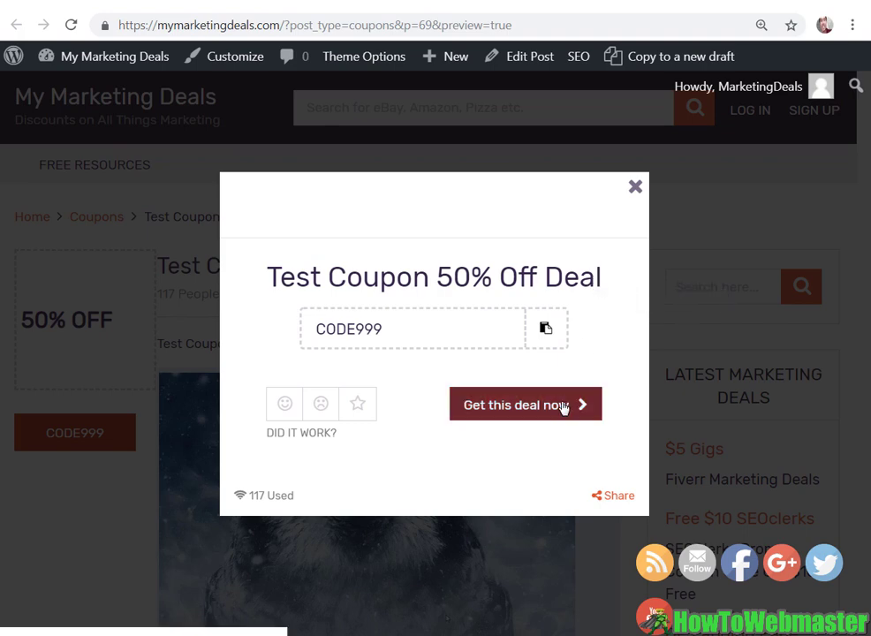
click(635, 187)
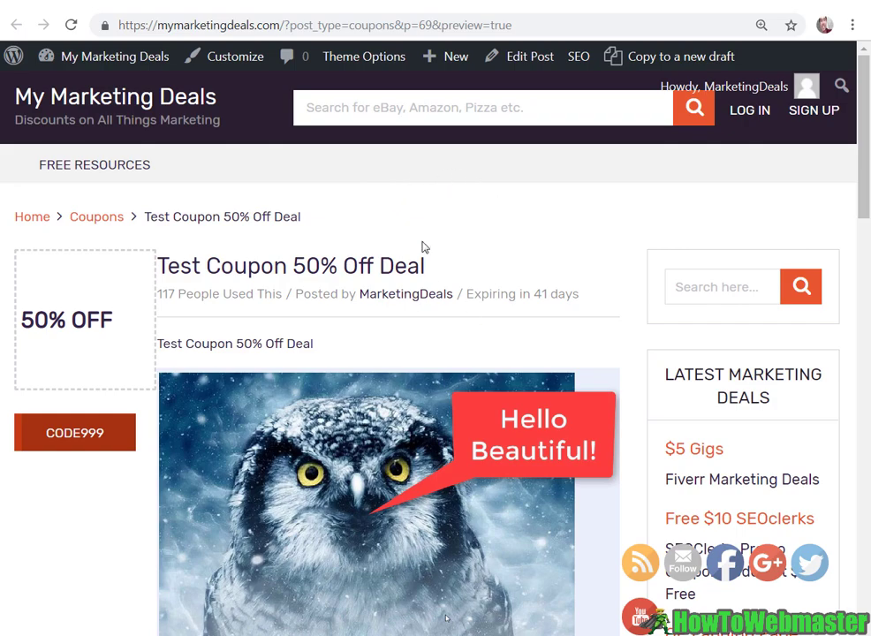
click(335, 57)
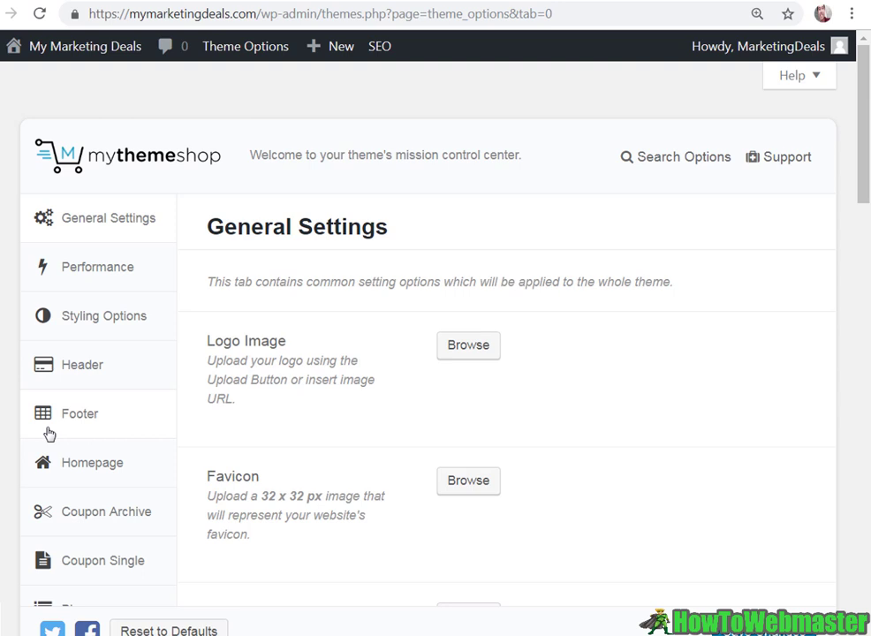
Browse the theme's General Settings, covering sections like Subscribe, Sign Up, Blog Feed and Ad Management.
mouse_move(3, 446)
scroll(168, 256, down, 1)
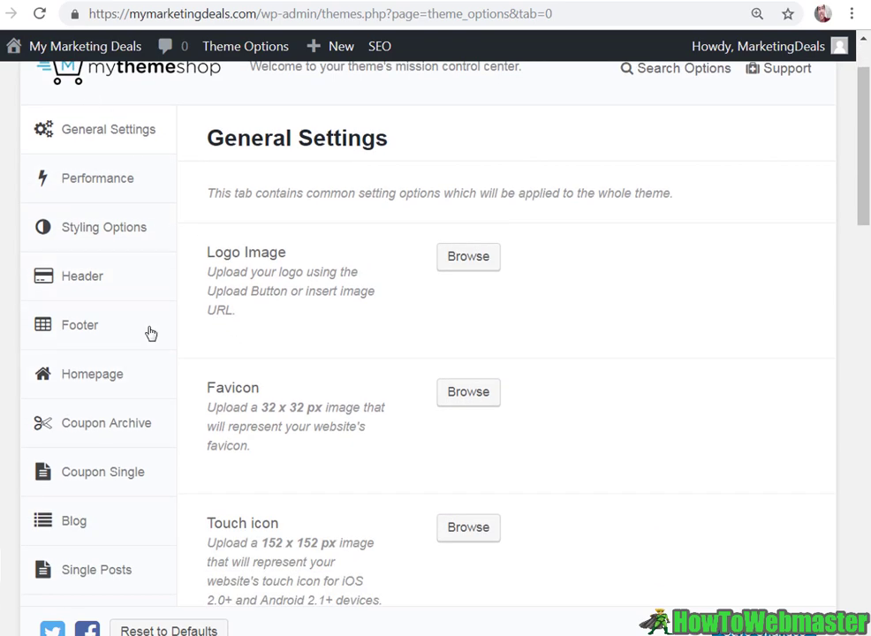
scroll(238, 432, down, 2)
scroll(254, 421, up, 2)
scroll(274, 252, down, 1)
scroll(216, 172, up, 1)
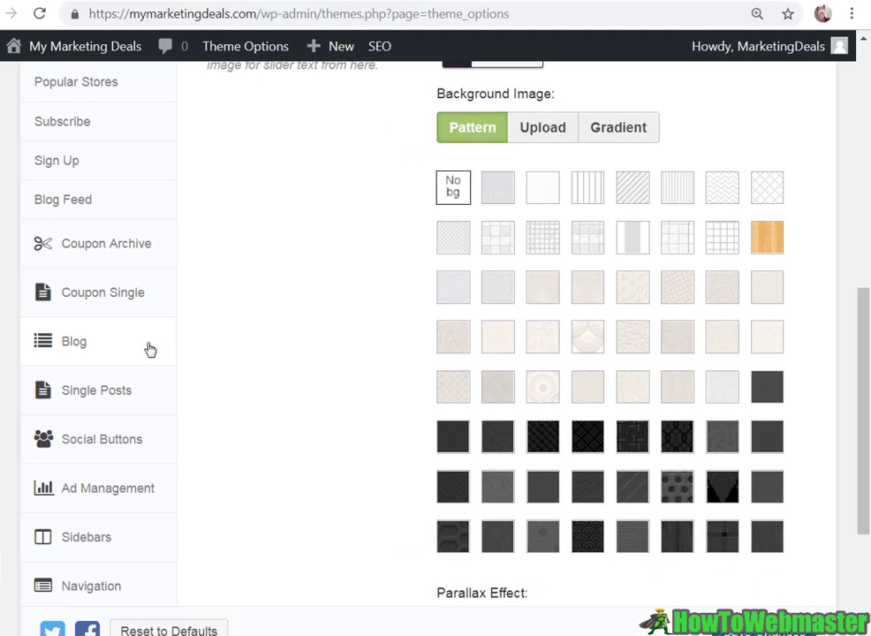
scroll(150, 350, down, 3)
scroll(147, 350, up, 3)
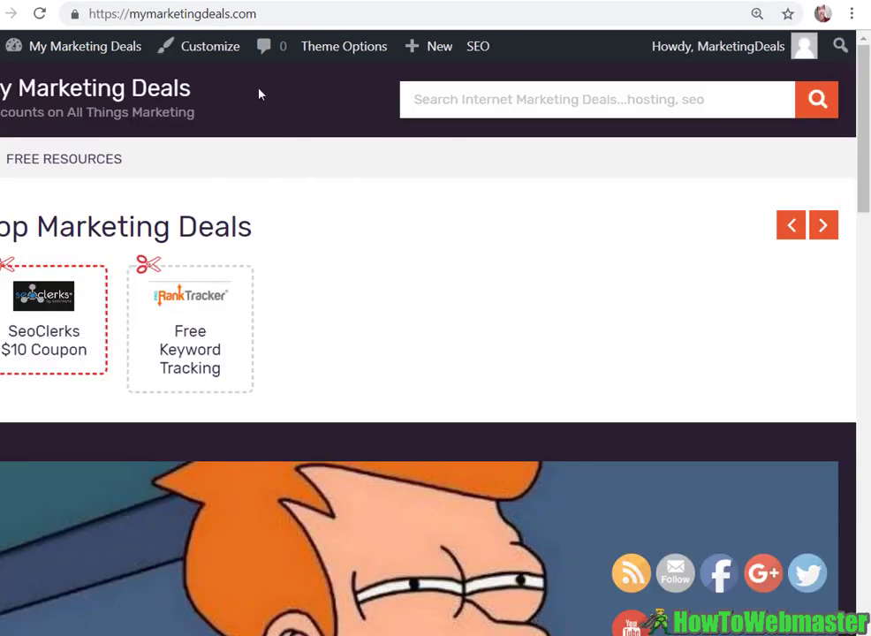
scroll(577, 222, down, 3)
scroll(576, 222, up, 3)
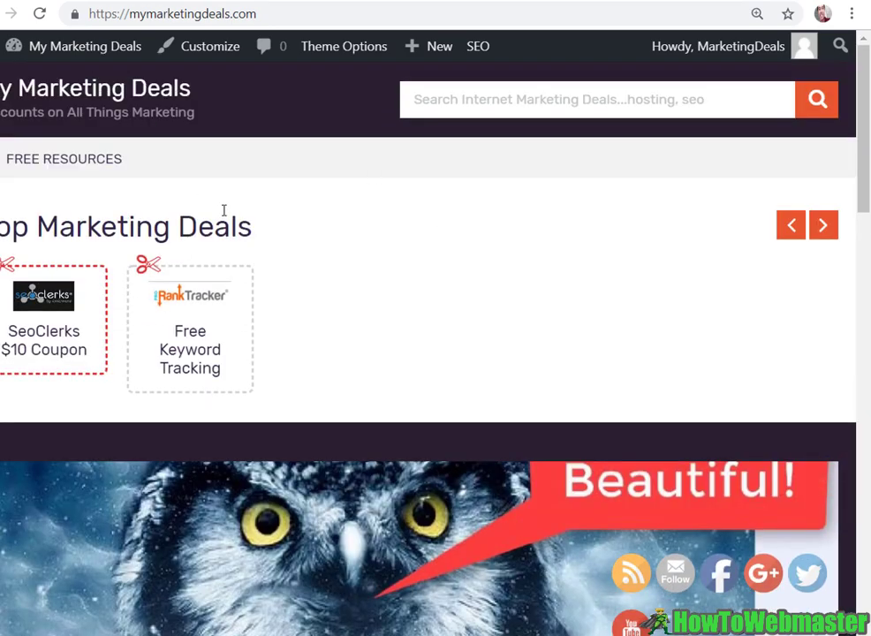
scroll(261, 191, down, 5)
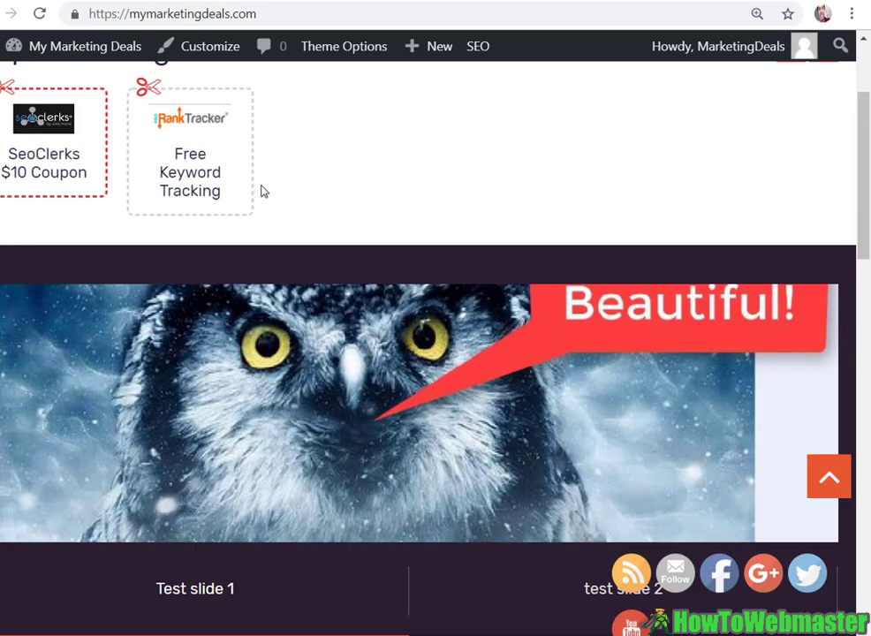
scroll(569, 300, down, 2)
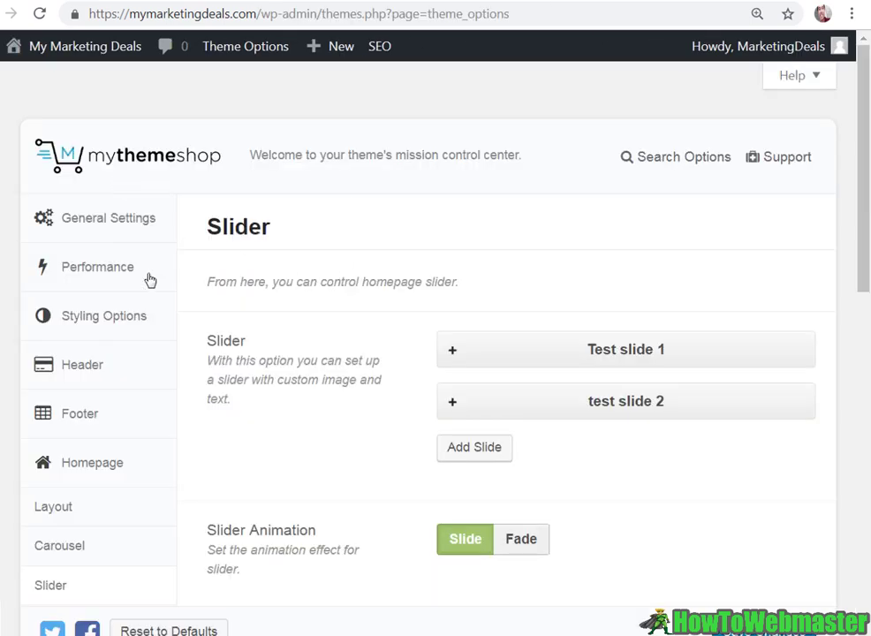
Review the Slider settings: Slide animation, Pattern background for slider text, Parallax Effect Off.
scroll(176, 371, down, 1)
scroll(179, 389, down, 2)
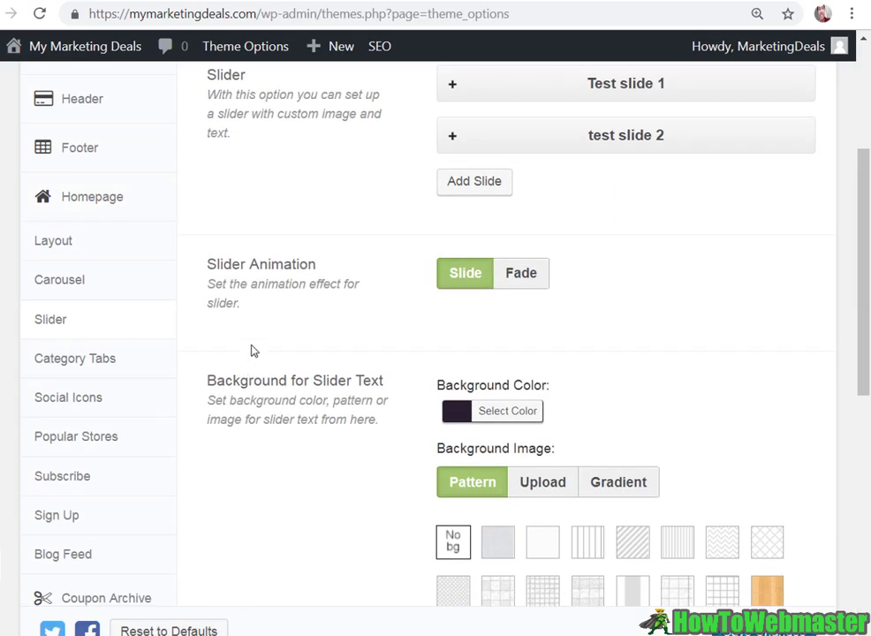
scroll(250, 351, up, 2)
scroll(209, 281, down, 1)
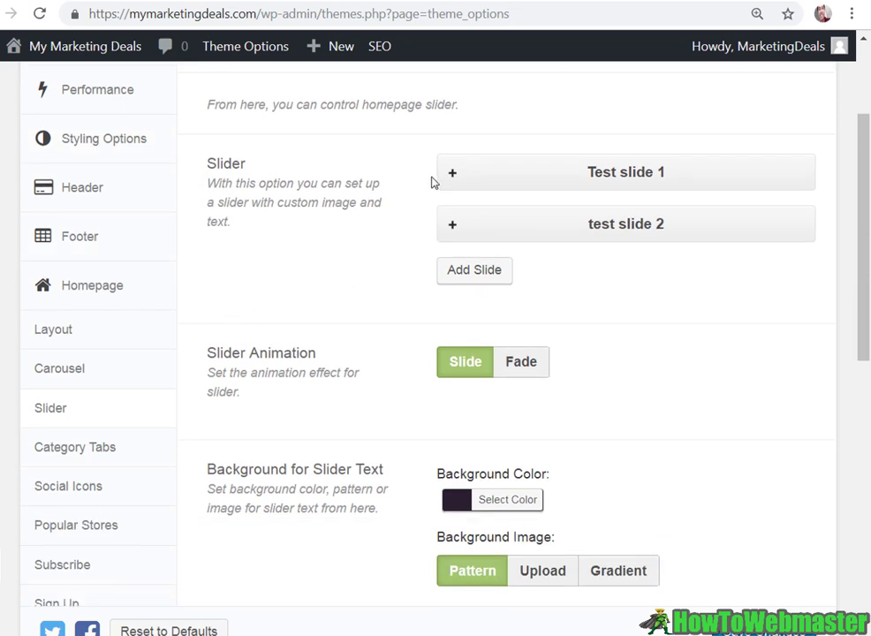
scroll(381, 259, up, 2)
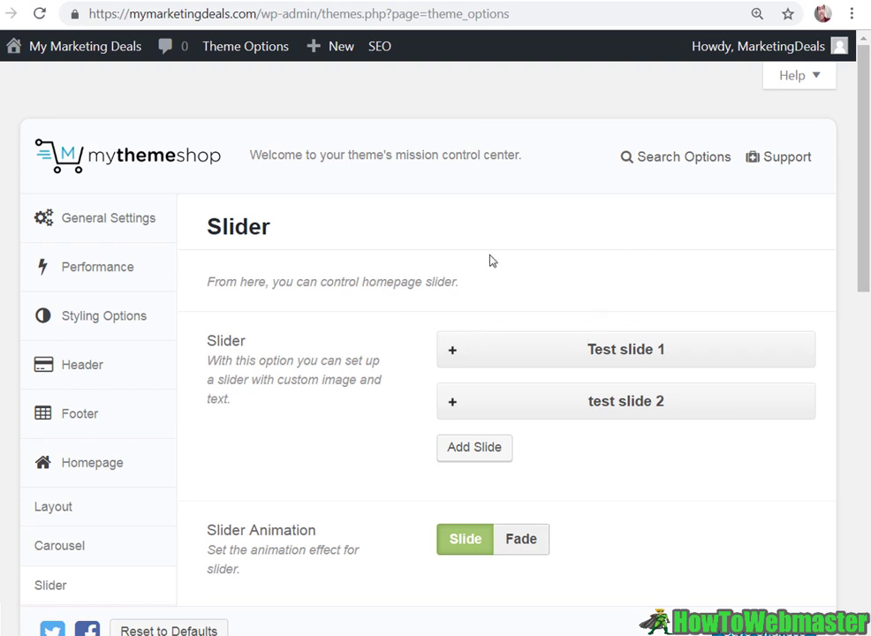
scroll(205, 257, down, 1)
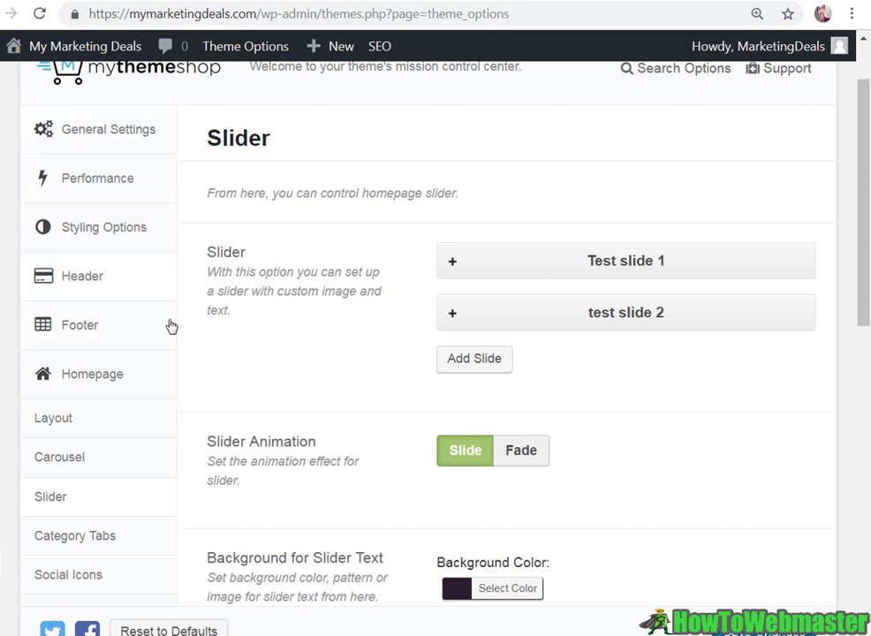
scroll(130, 322, down, 2)
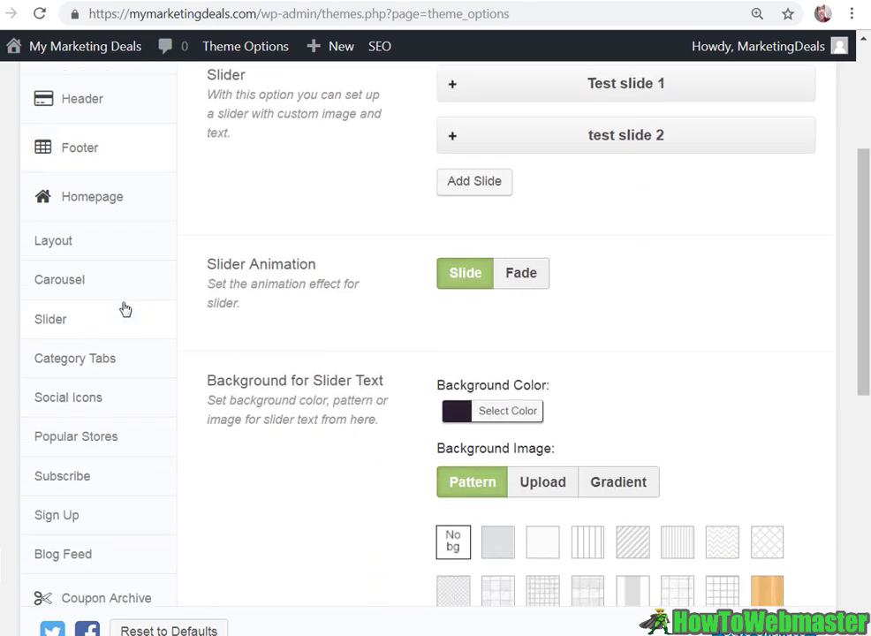
scroll(128, 272, down, 2)
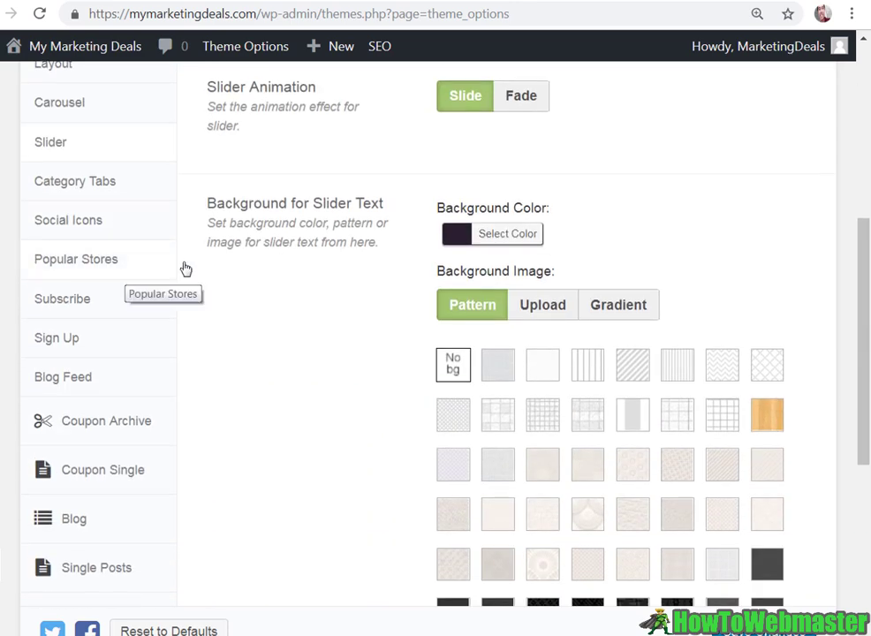
scroll(407, 246, down, 5)
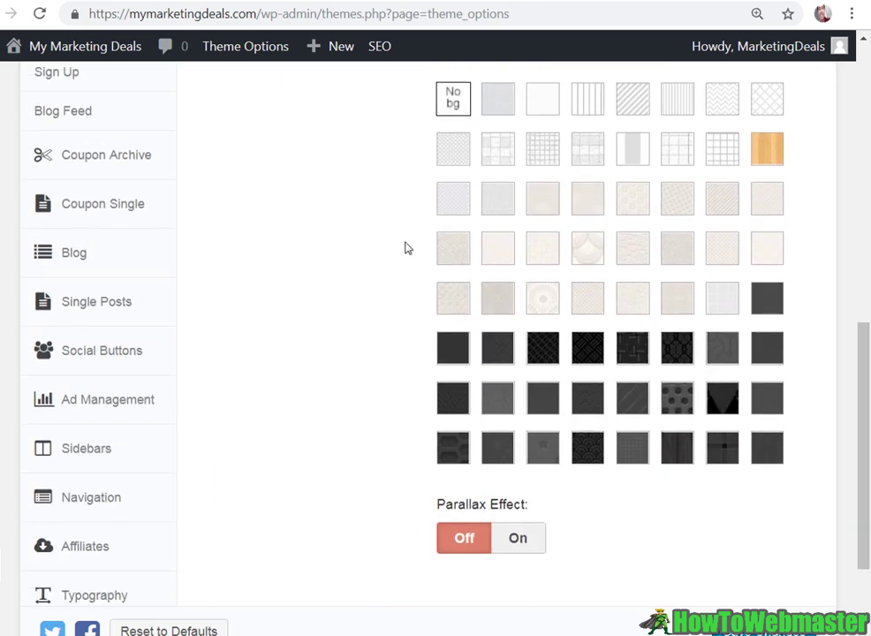
scroll(322, 257, up, 9)
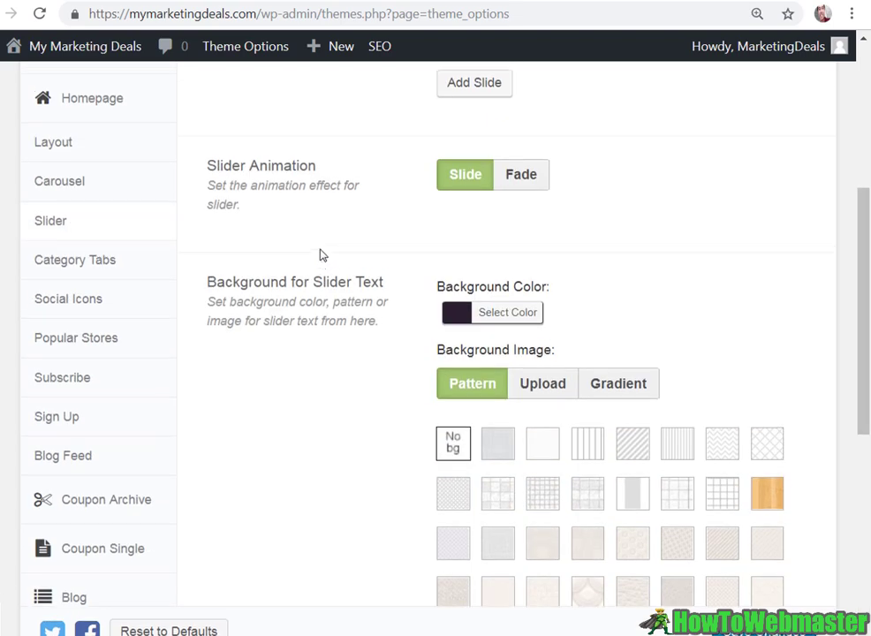